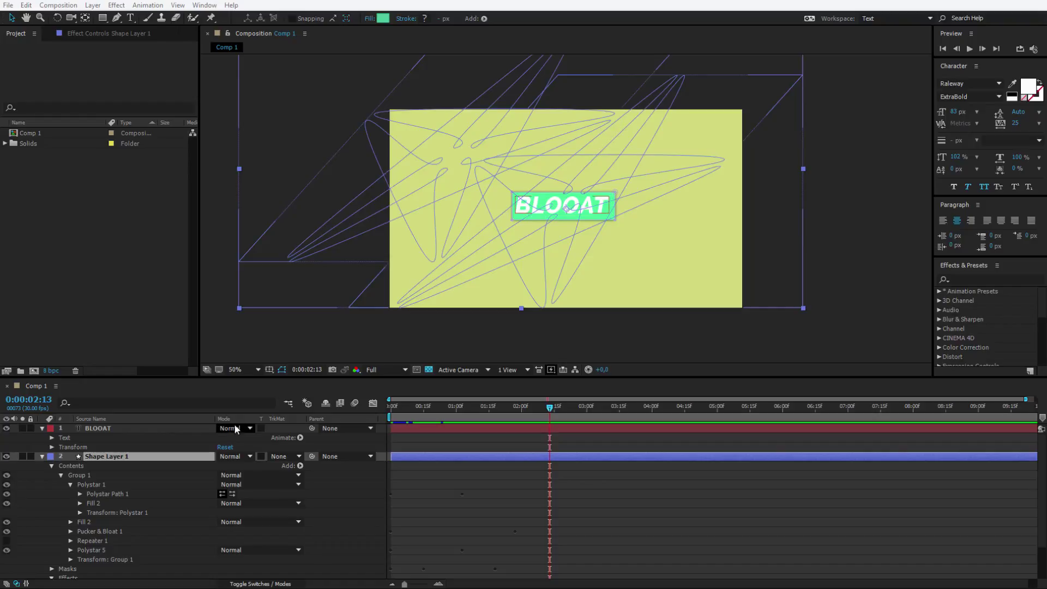
- Toggle the timeline between layer switches and blend modes, leaving the Mode column shown
right_click(199, 419)
mouse_move(238, 454)
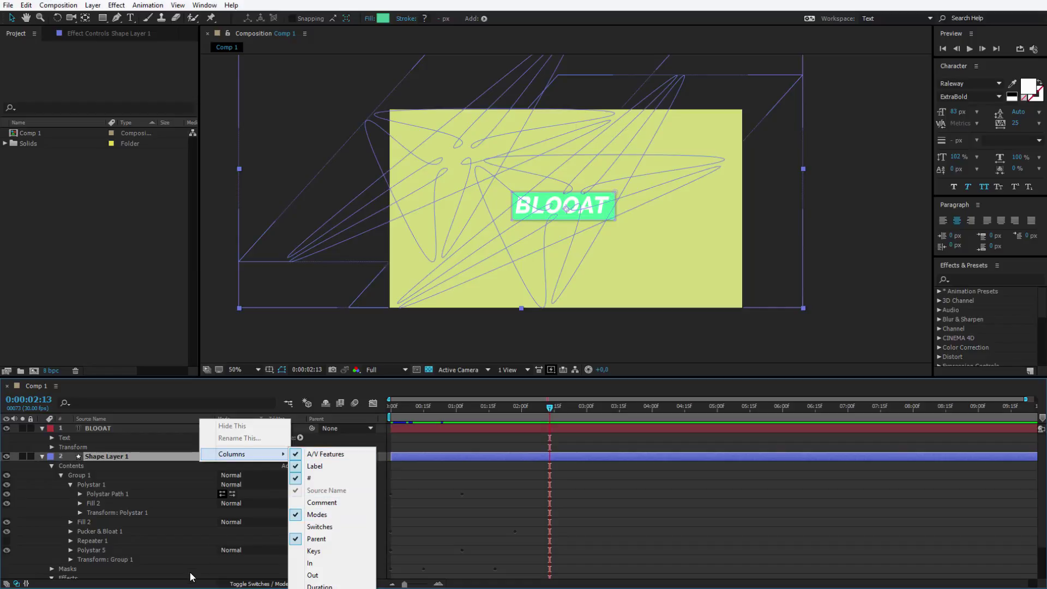
click(203, 583)
click(259, 584)
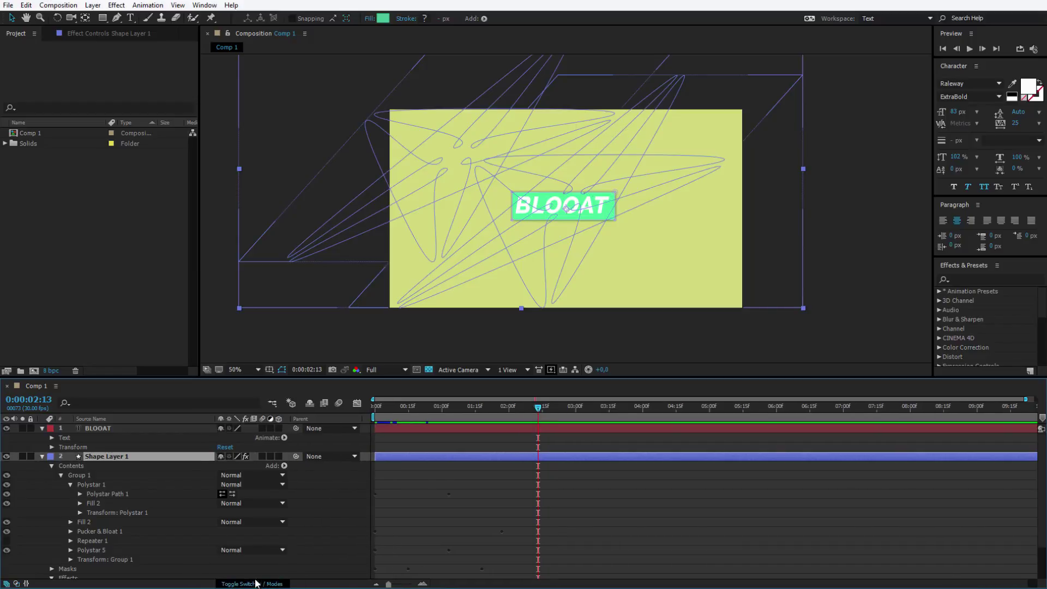
click(258, 584)
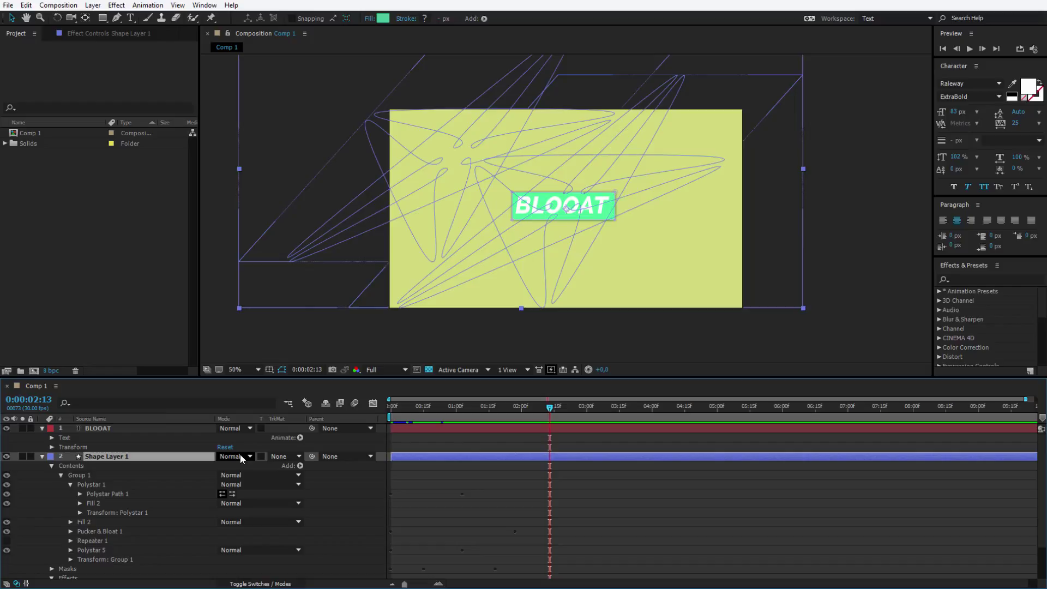
- Create a new composition, Comp 2, with the default settings
click(110, 272)
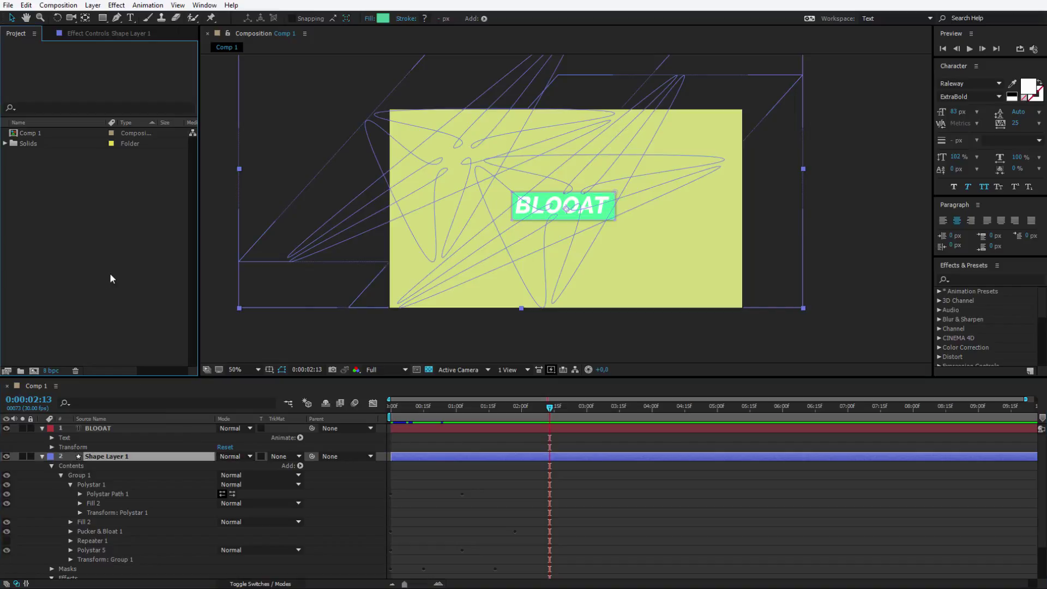
key(ctrl+n)
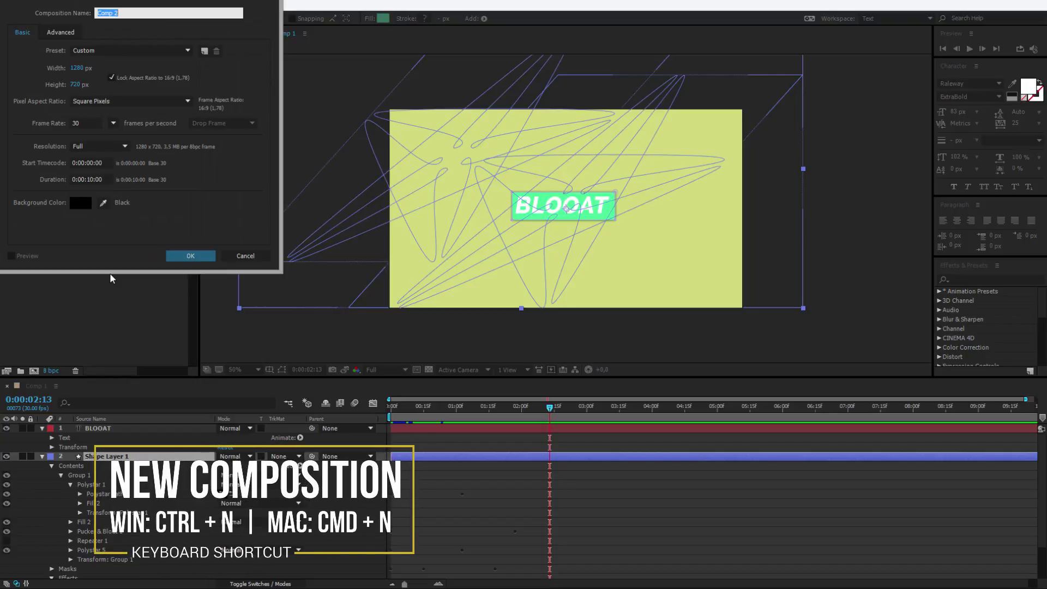
key(Return)
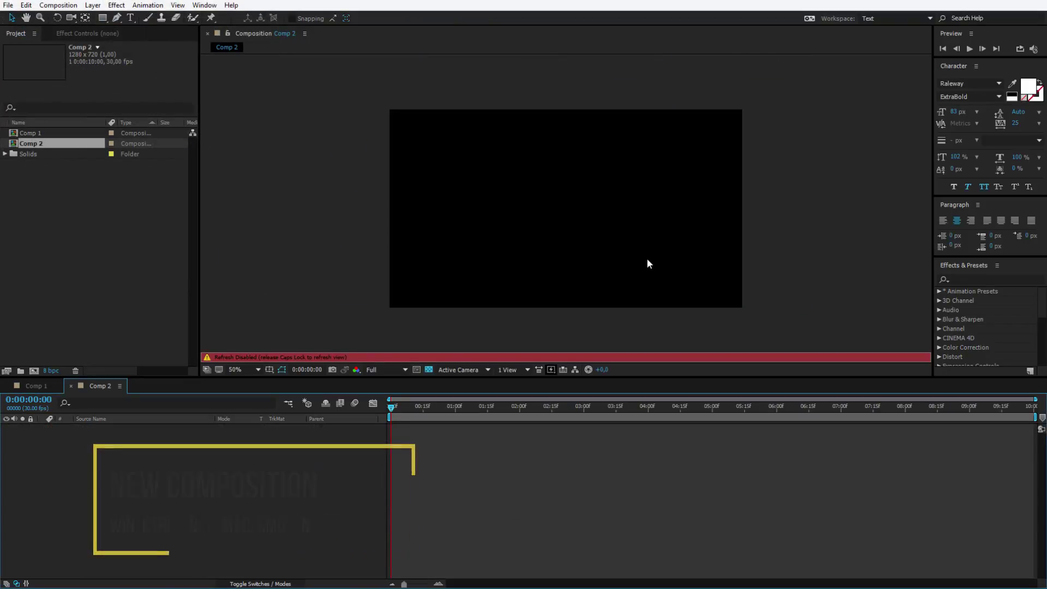
- Import Snow valley.jpg and Cereial.jpg from the Footage > Photos folder
double_click(41, 191)
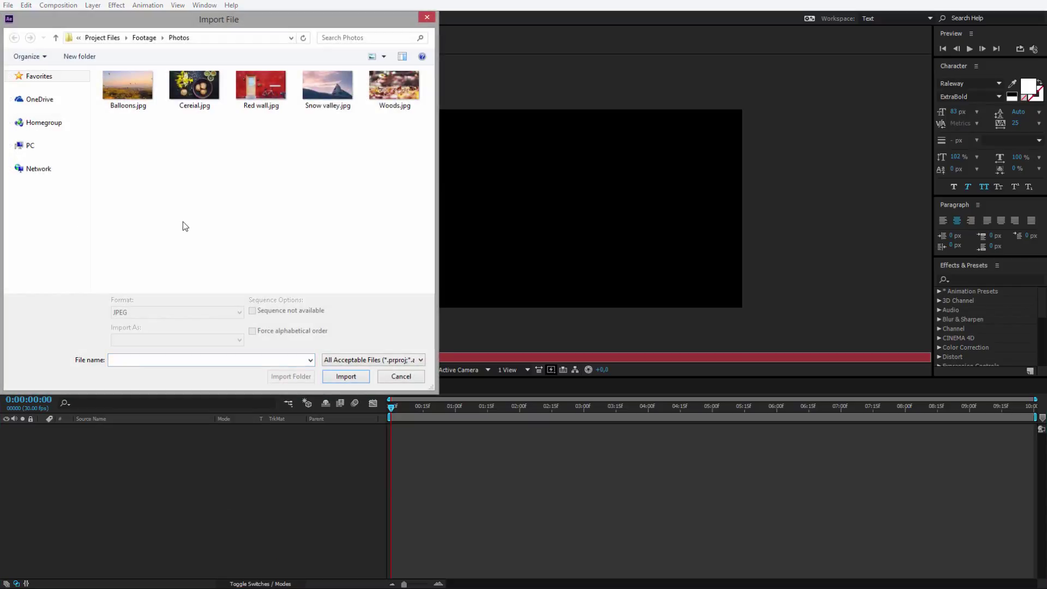
key(alt+Up)
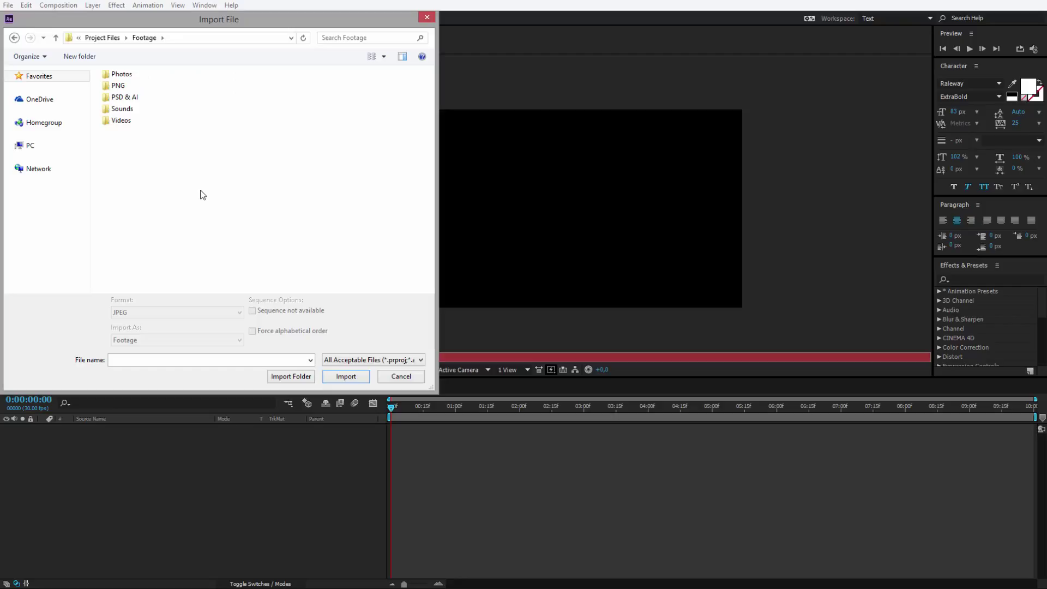
double_click(130, 74)
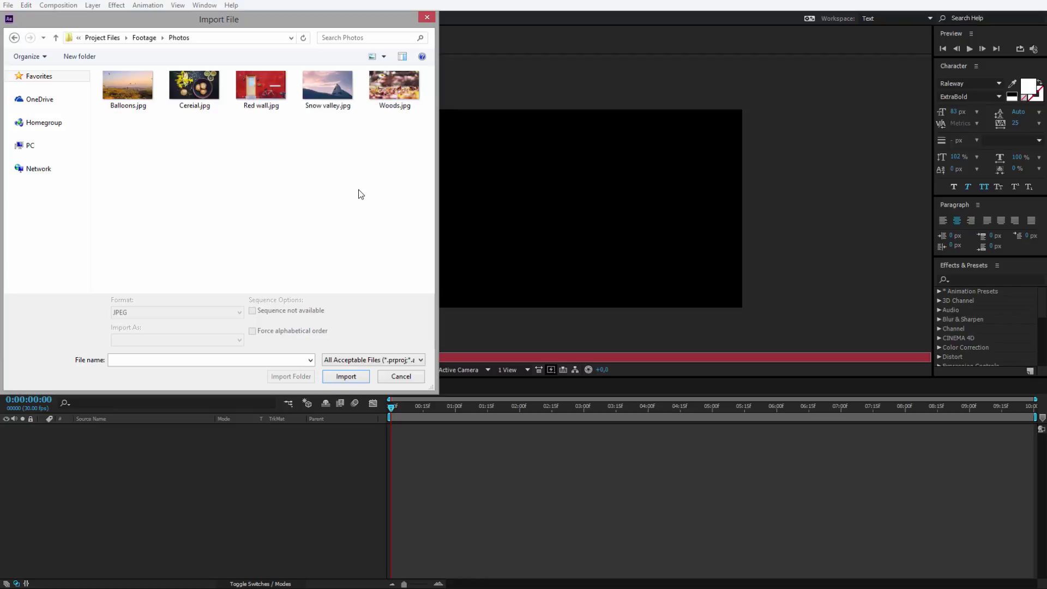
click(316, 108)
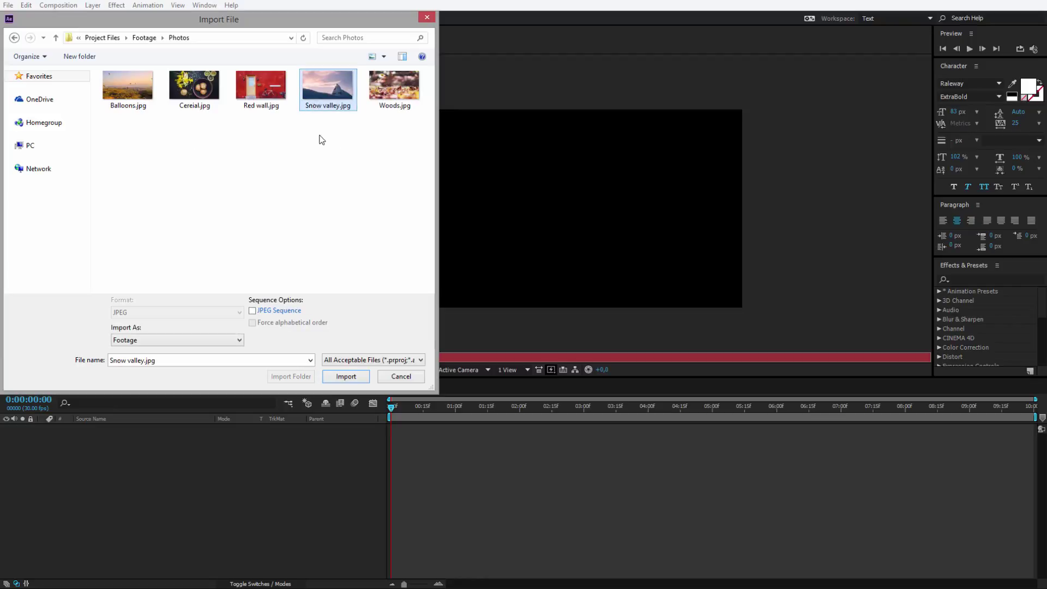
ctrl+click(198, 91)
click(343, 377)
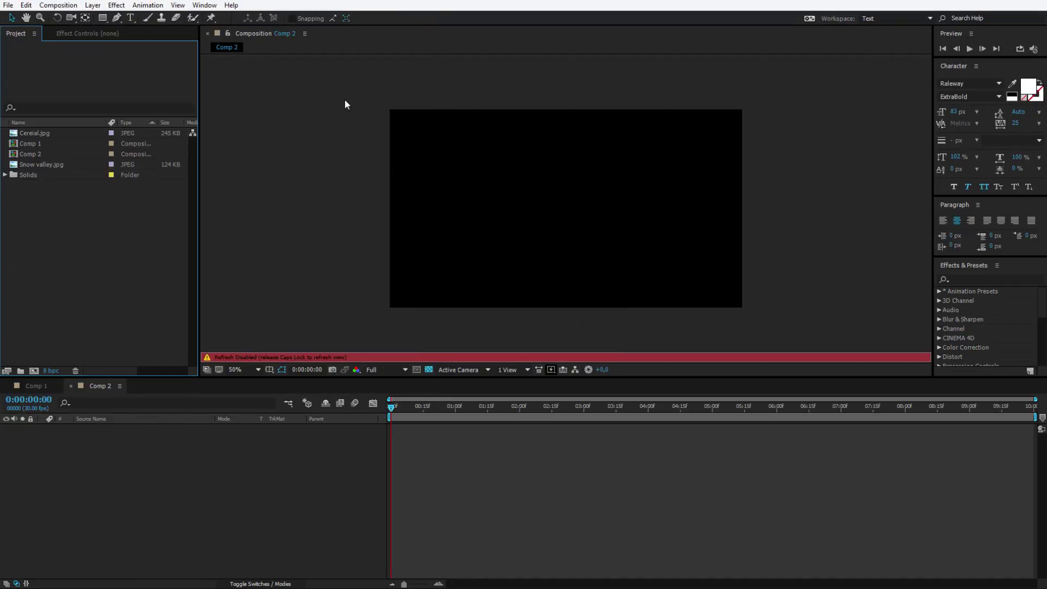
- Drop Snow valley.jpg into Comp 2, shrink it to fill the frame, and nudge it into place
drag(35, 165, 569, 201)
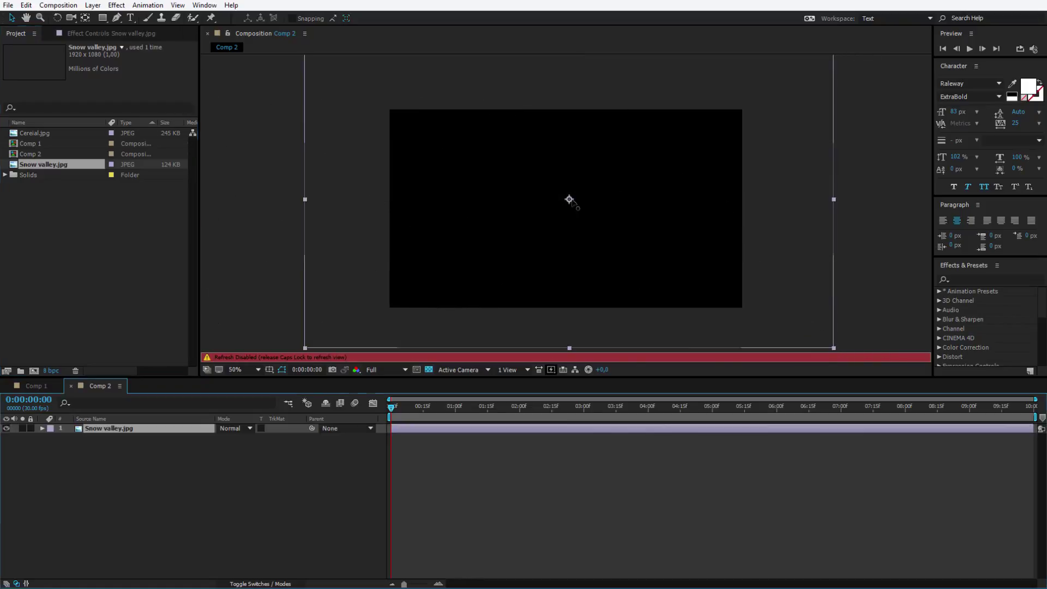
key(comma)
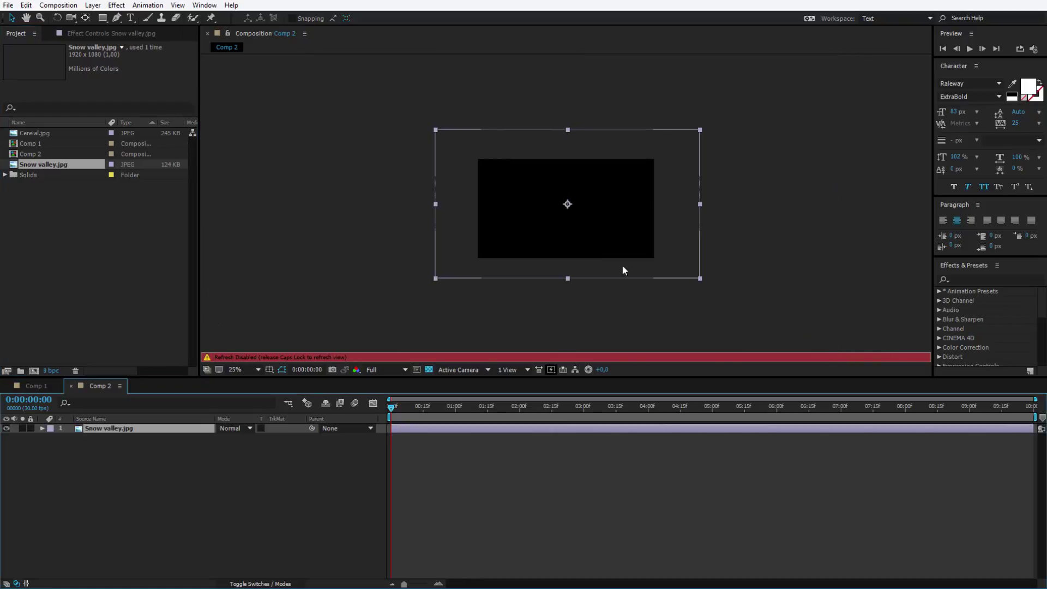
drag(700, 277, 662, 257)
key(period)
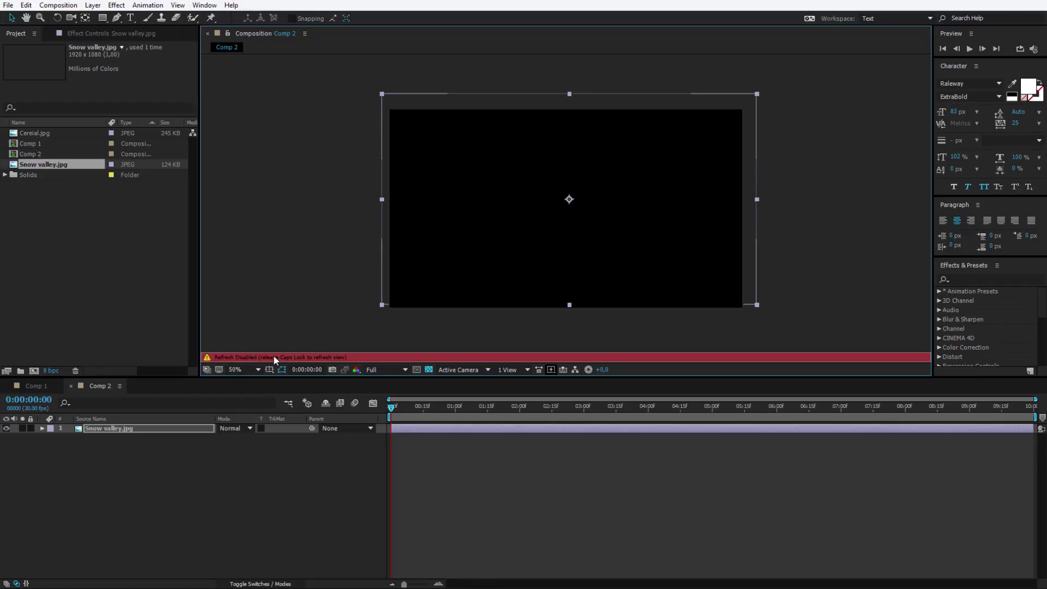
key(Caps_Lock)
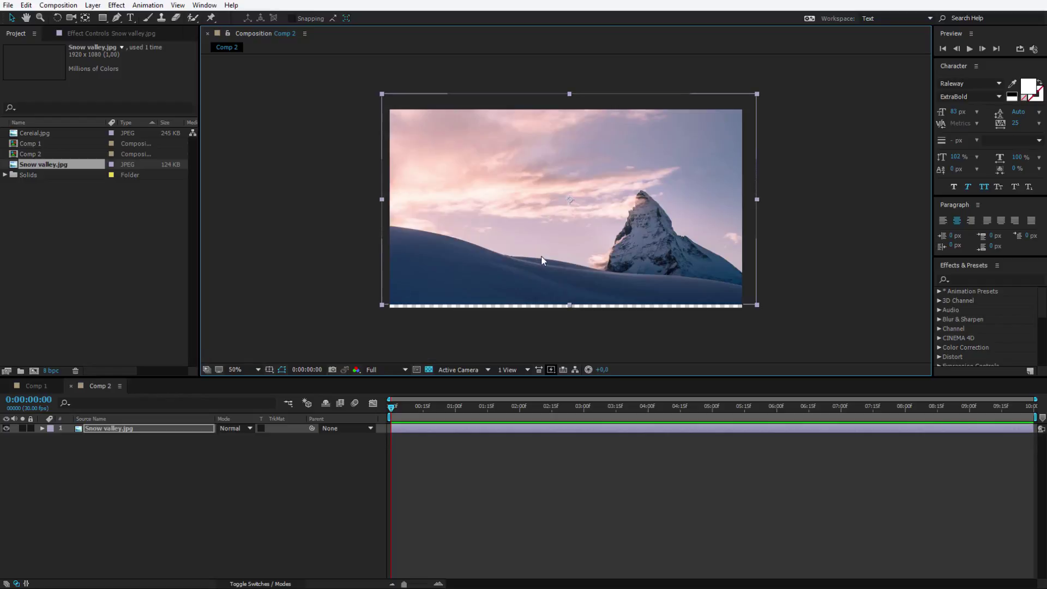
drag(560, 250, 562, 255)
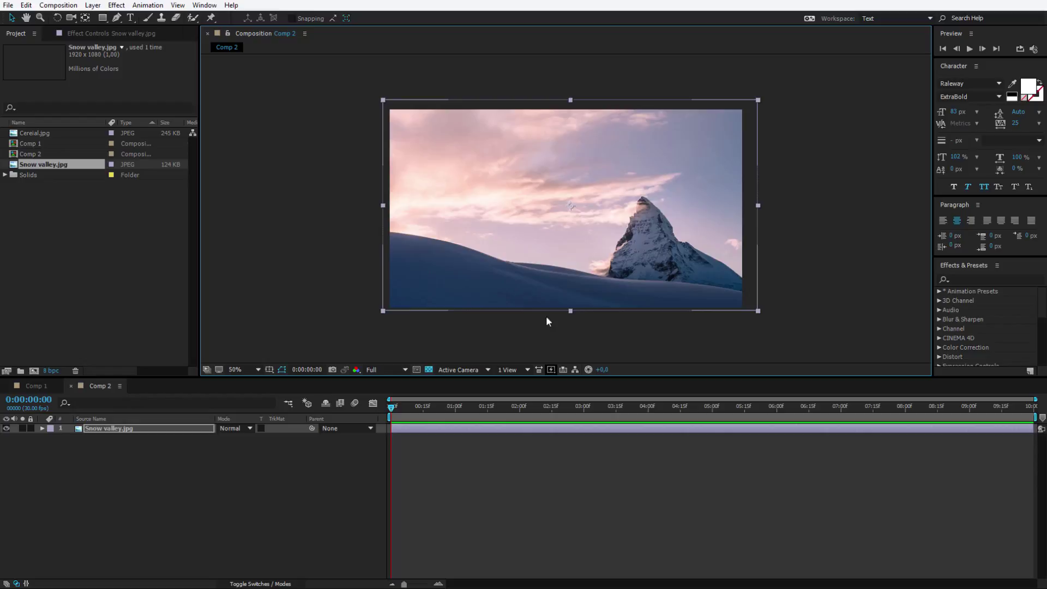
drag(567, 253, 570, 255)
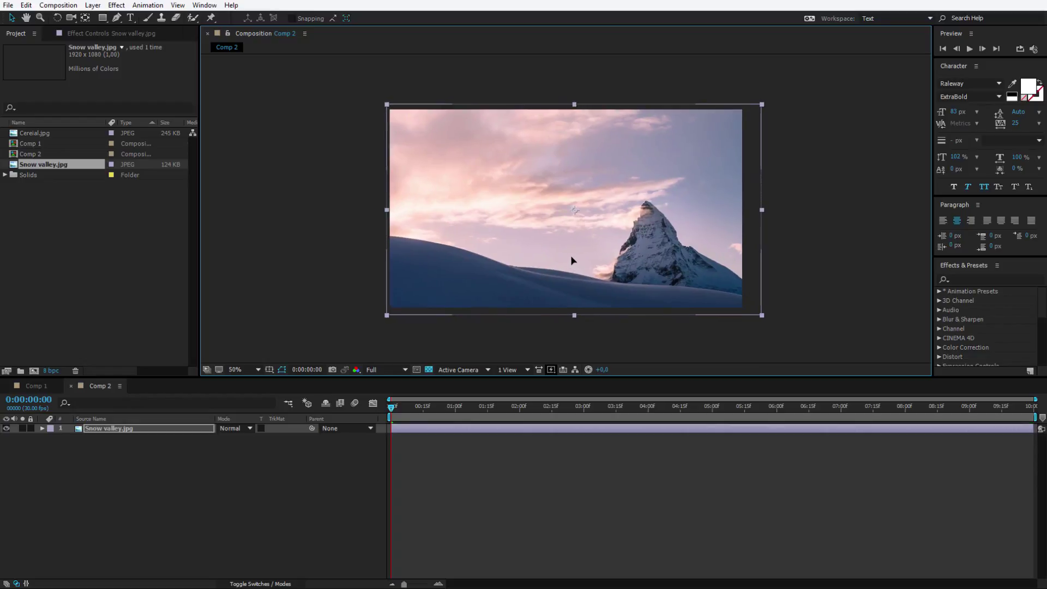
- Place Cereial.jpg above the snow photo, scale it down, and move it left
click(125, 304)
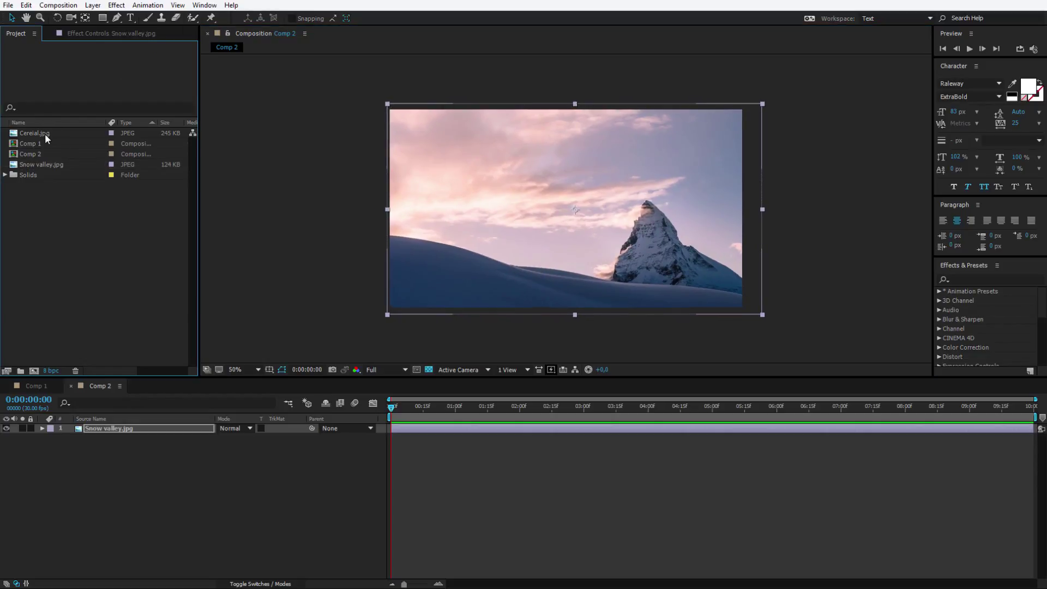
drag(45, 133, 567, 205)
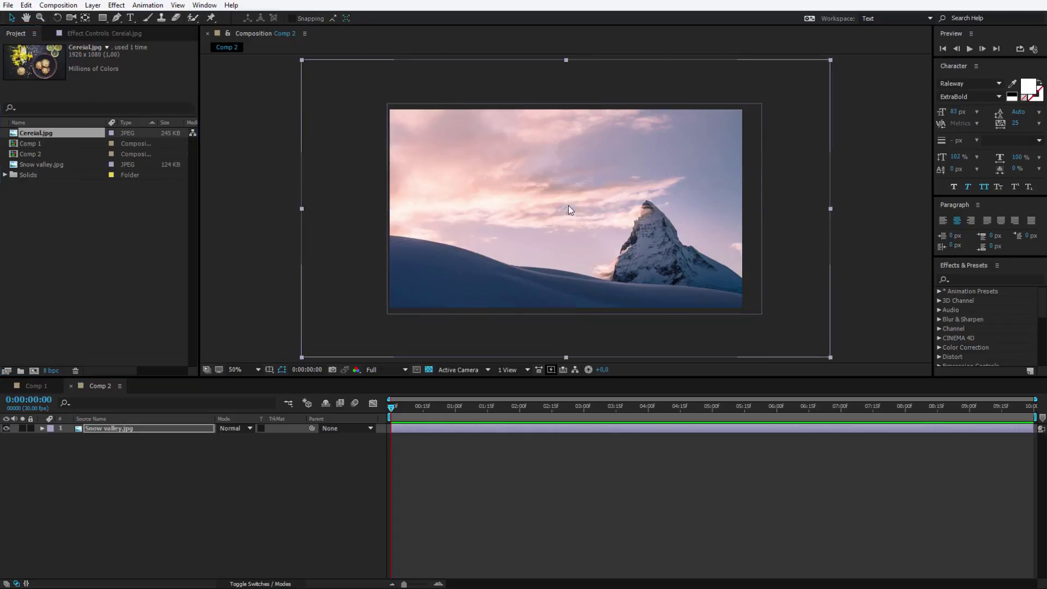
drag(837, 355, 761, 316)
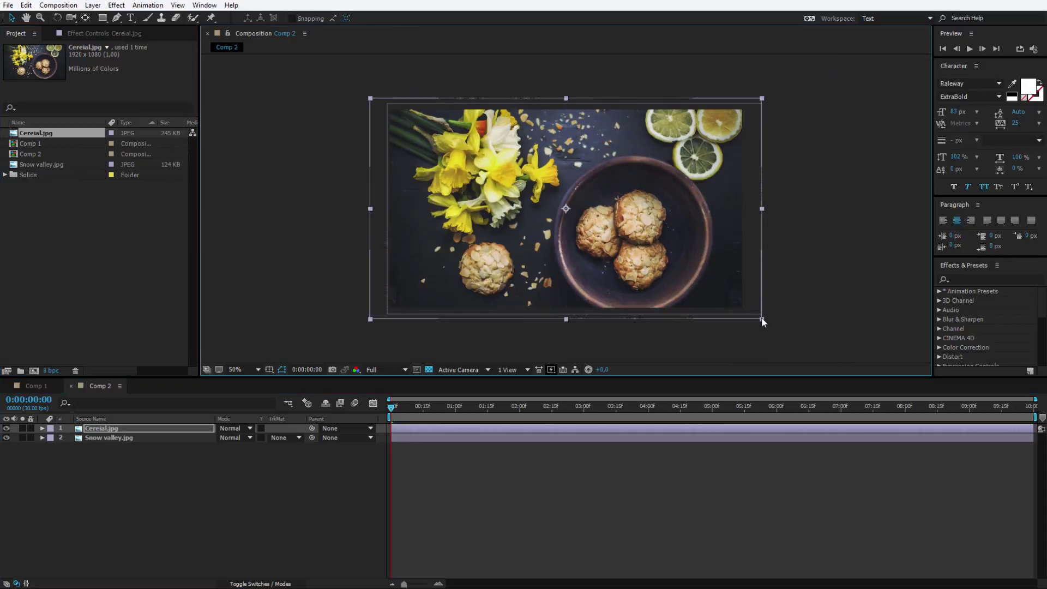
drag(565, 247, 460, 249)
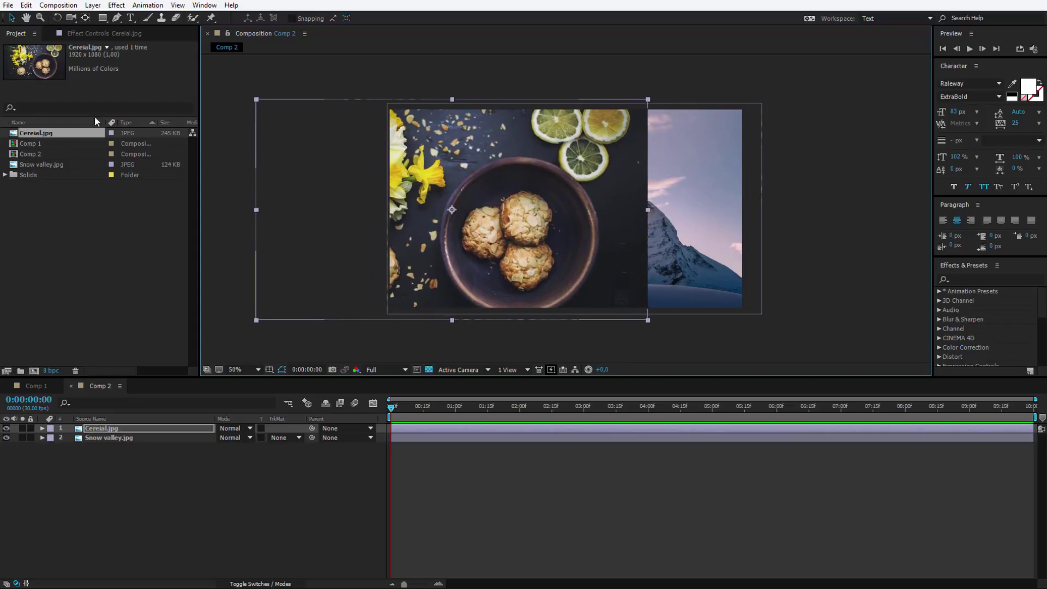
- Draw a rectangular Mask 1 over the cereal photo, revealing its bowl
click(101, 18)
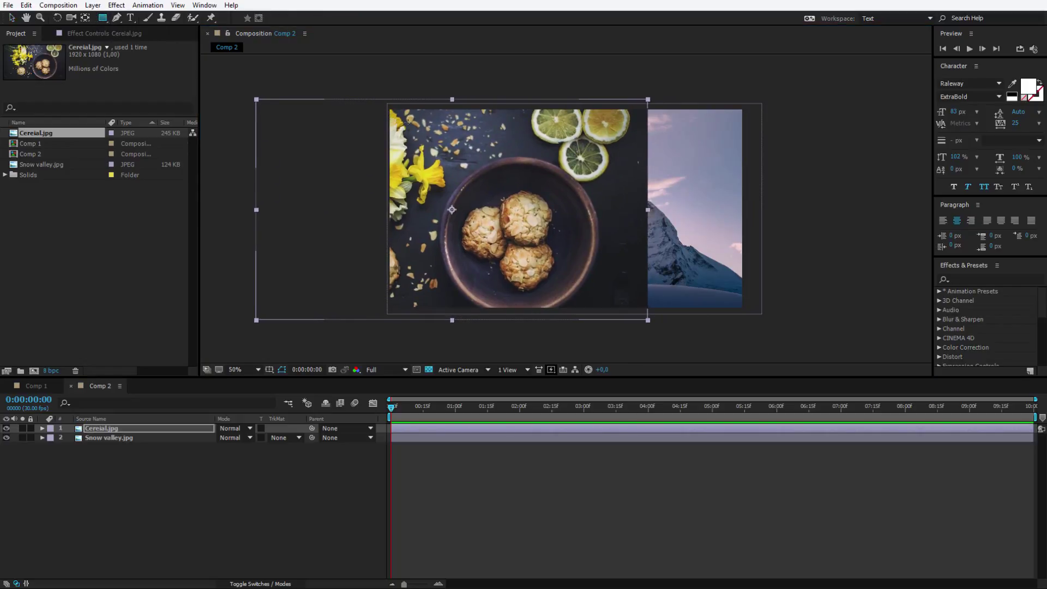
click(364, 206)
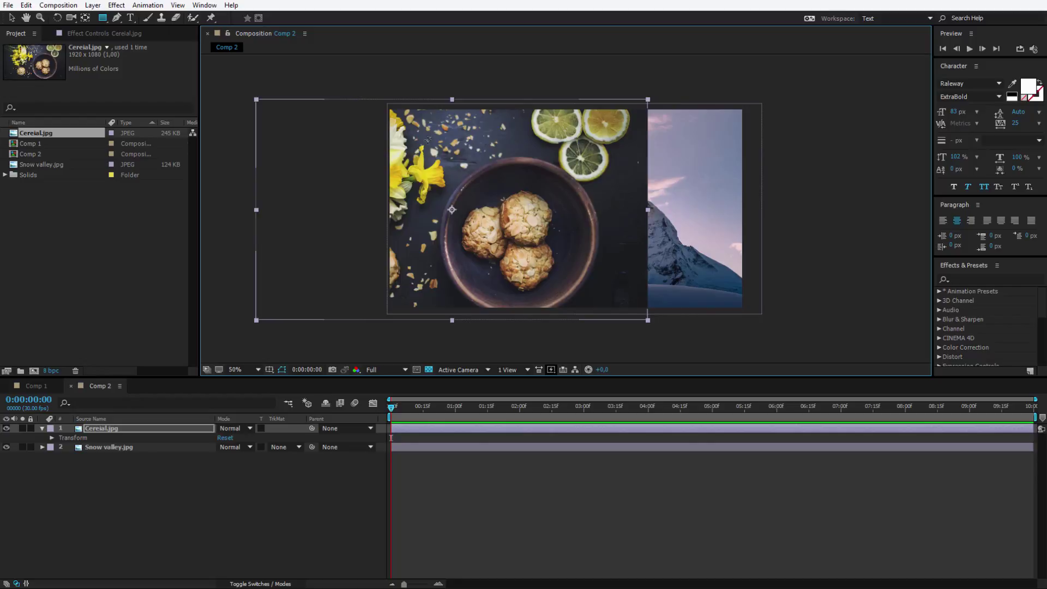
mouse_move(446, 88)
mouse_down()
mouse_move(573, 322)
mouse_move(622, 334)
mouse_move(664, 322)
mouse_move(653, 325)
mouse_up()
key(v)
drag(555, 241, 500, 241)
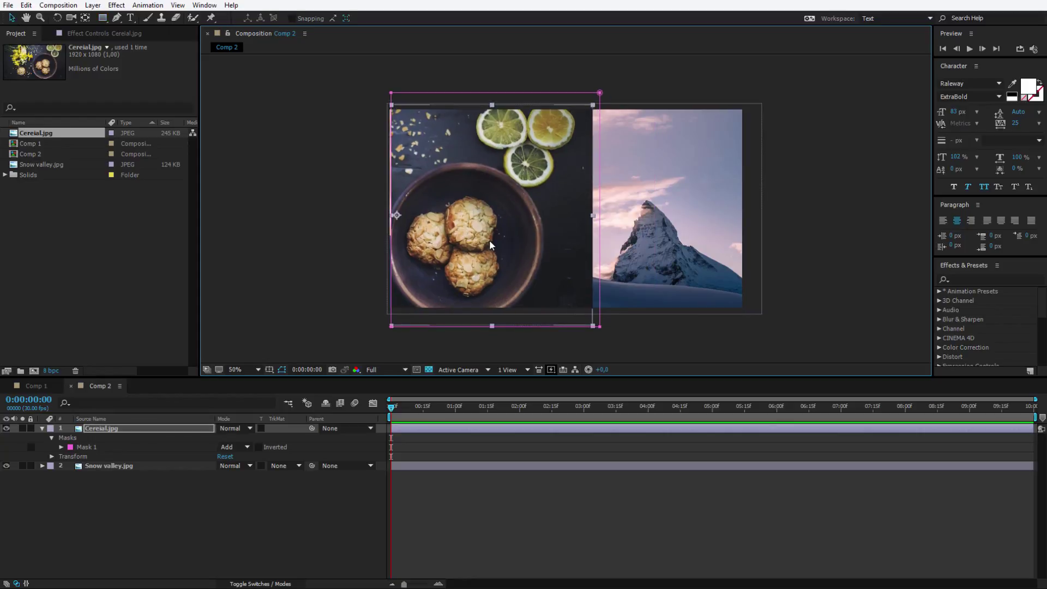
- Add a Medium Yellow Solid 3 layer on top of Comp 2 and bring up Effect > Generate
click(515, 339)
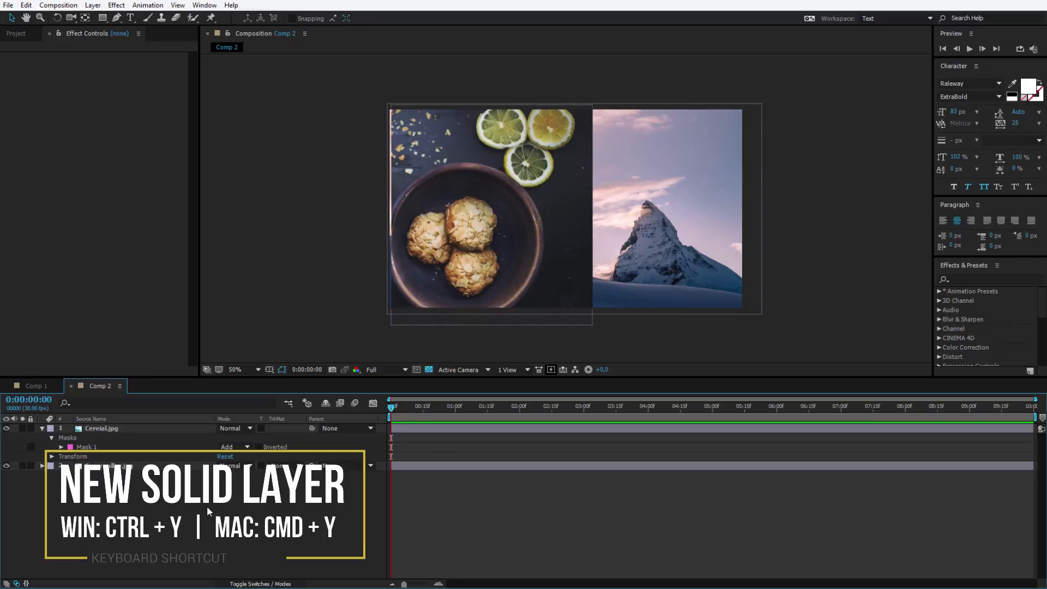
key(ctrl+y)
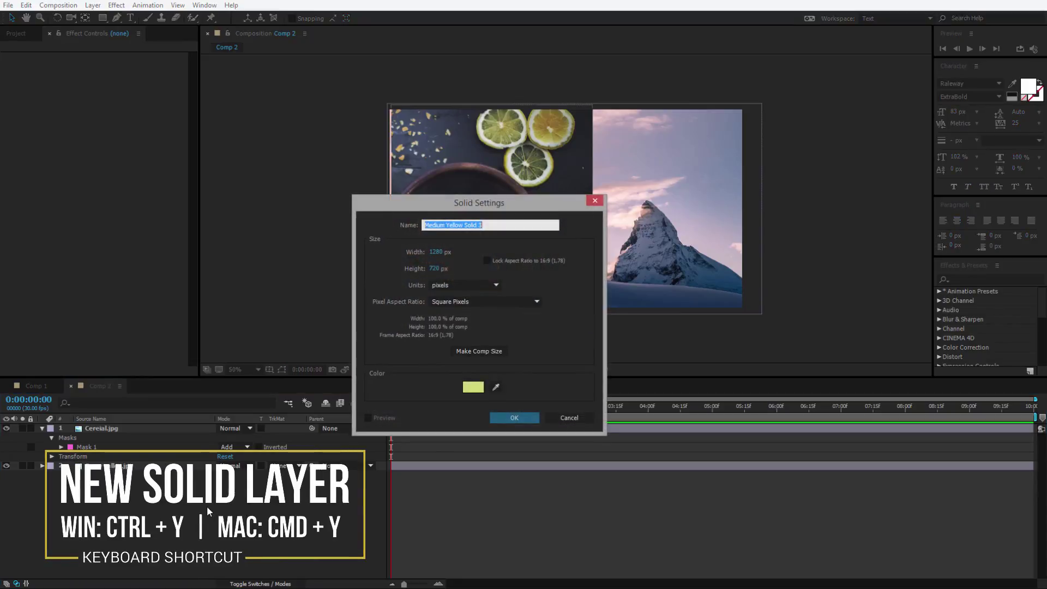
click(515, 415)
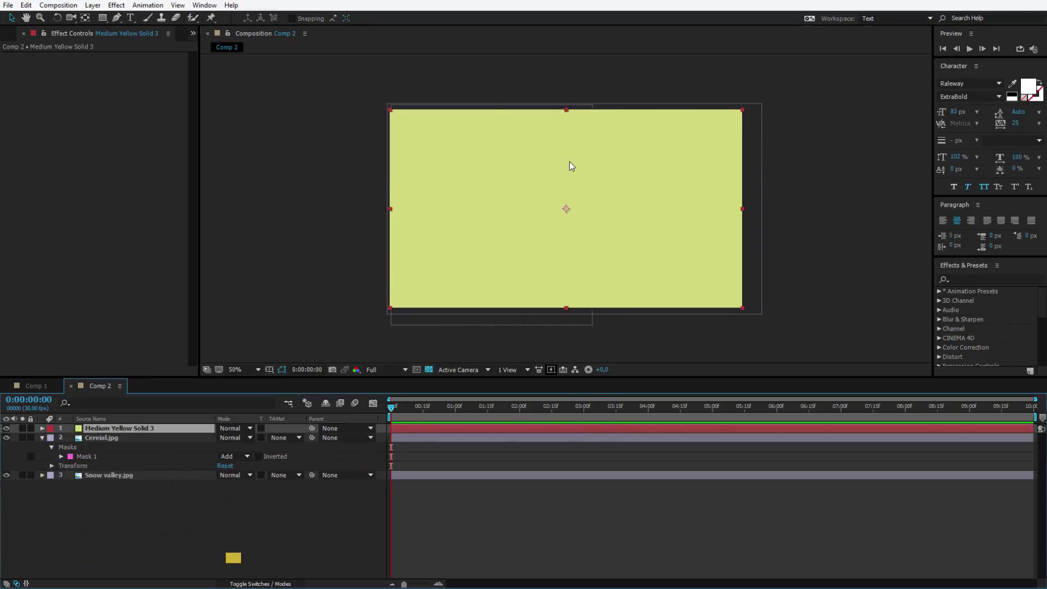
drag(570, 166, 600, 168)
key(ctrl+z)
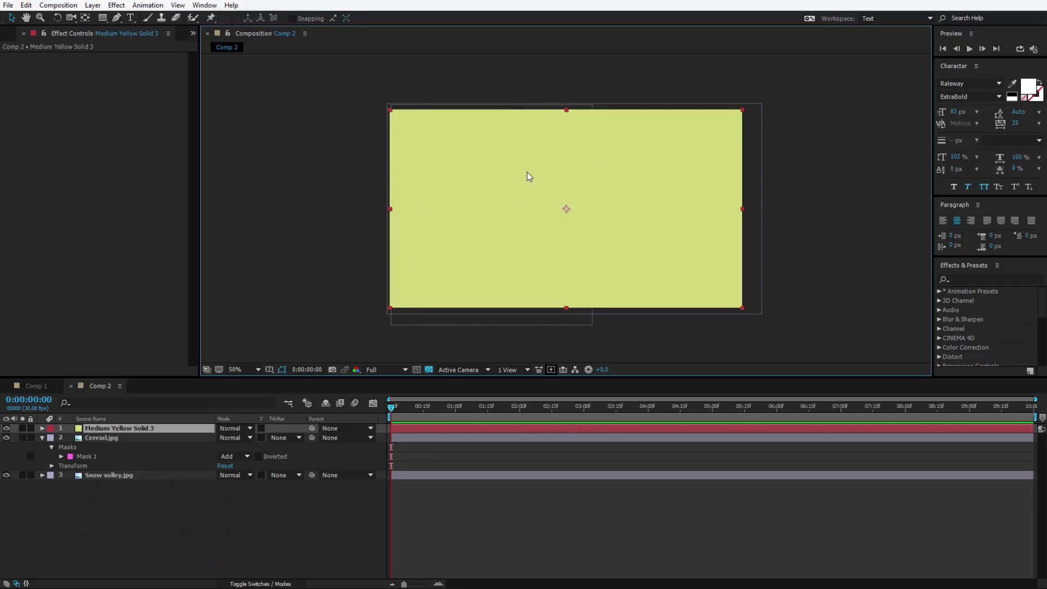
click(116, 8)
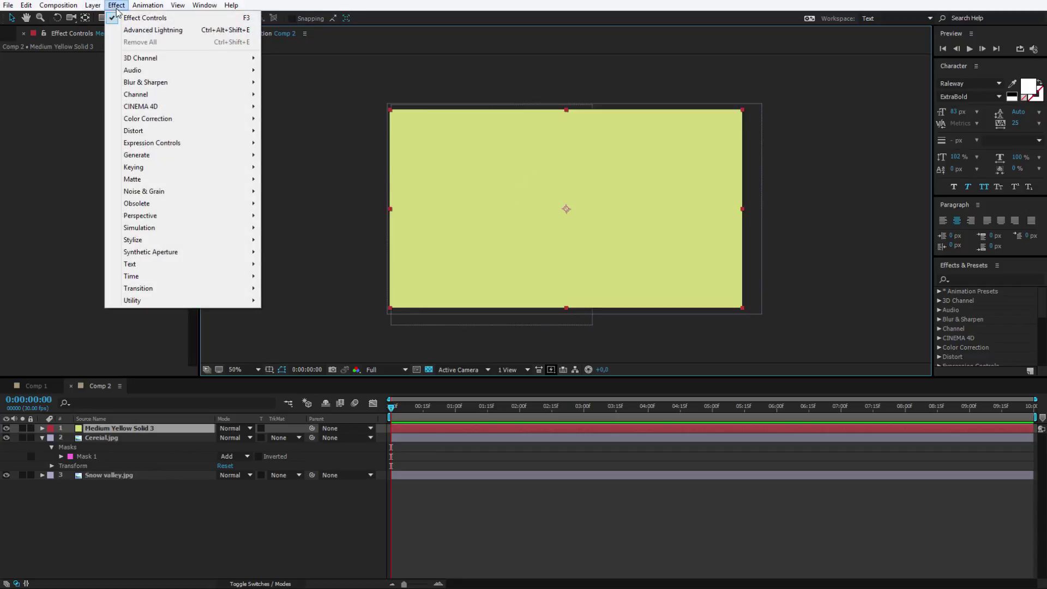
mouse_move(252, 154)
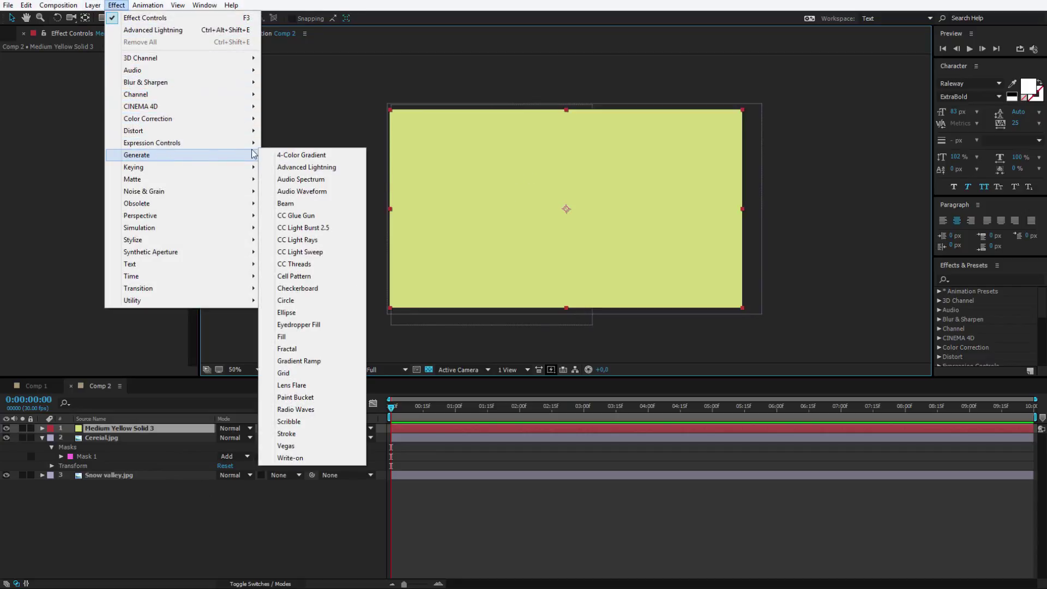
- Apply Advanced Lightning to the yellow solid, aiming the bolt down from the mountain's upper right
click(330, 169)
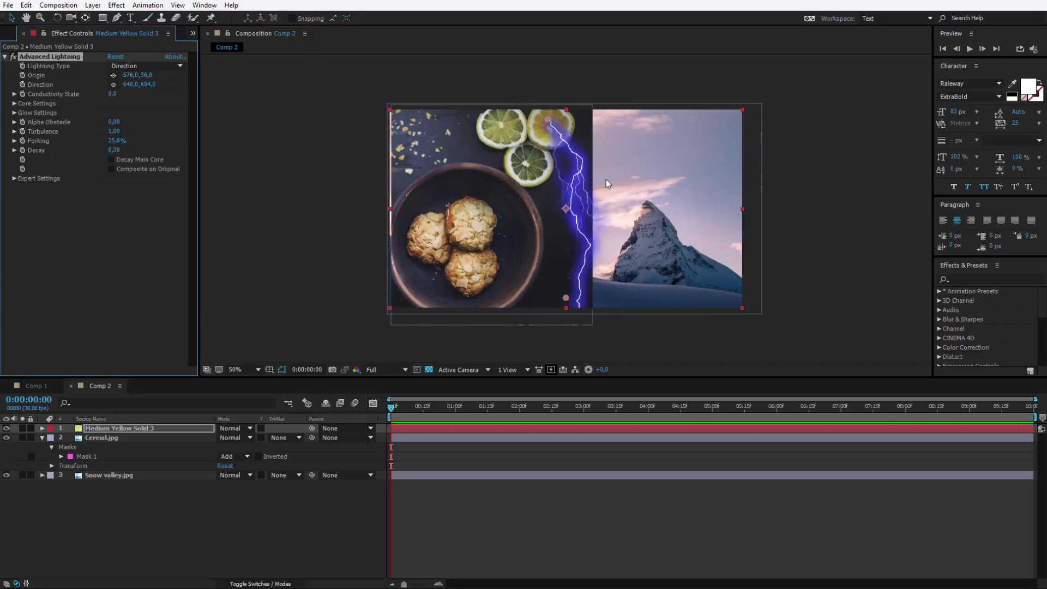
drag(549, 120, 705, 137)
drag(566, 298, 537, 309)
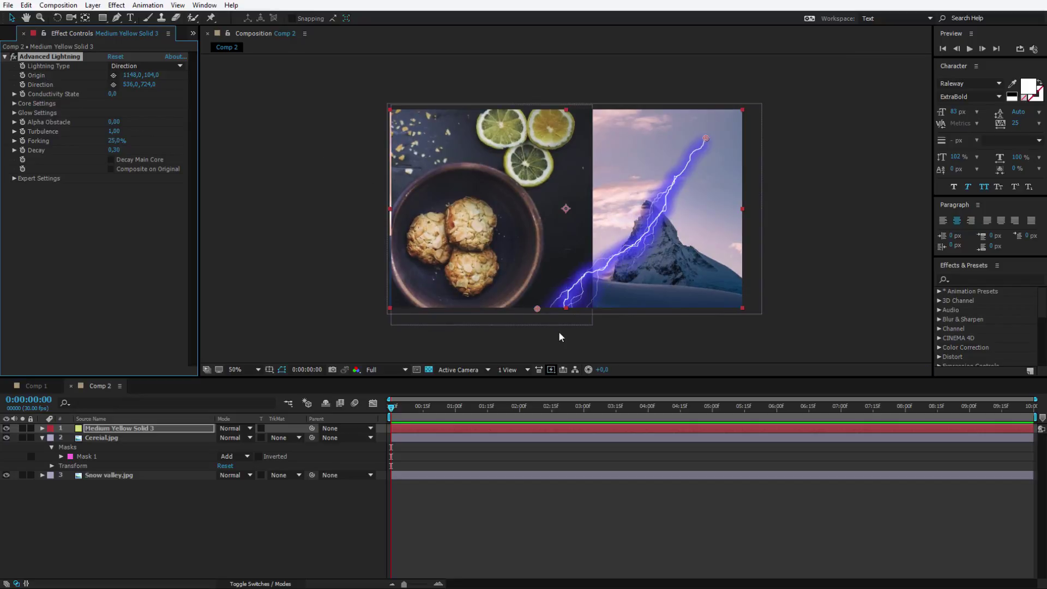
- Select the snow, cereal, then lightning layers and nudge the lightning bolt slightly
click(132, 477)
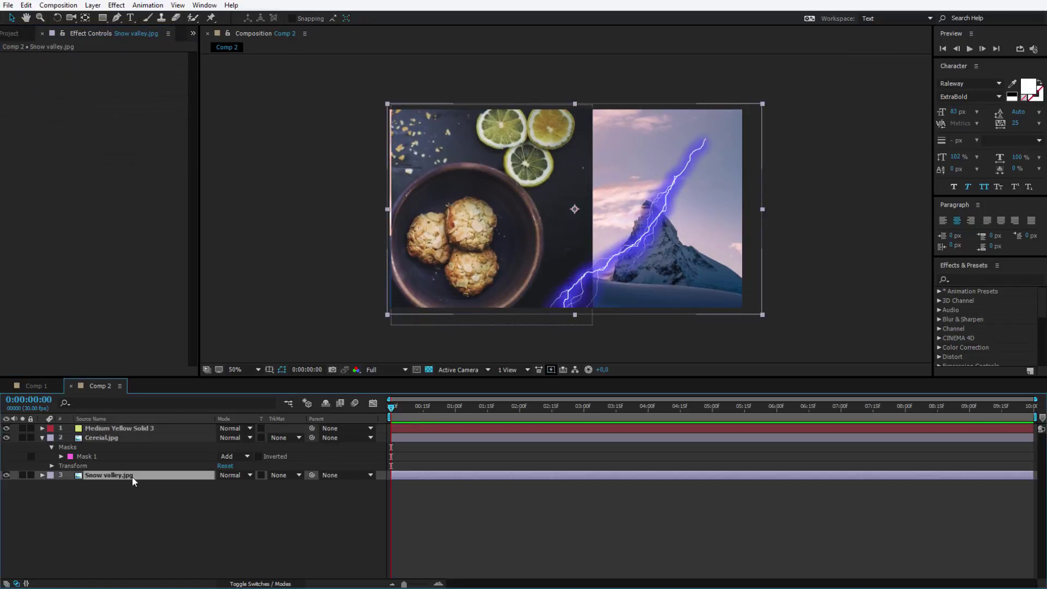
click(109, 438)
click(125, 429)
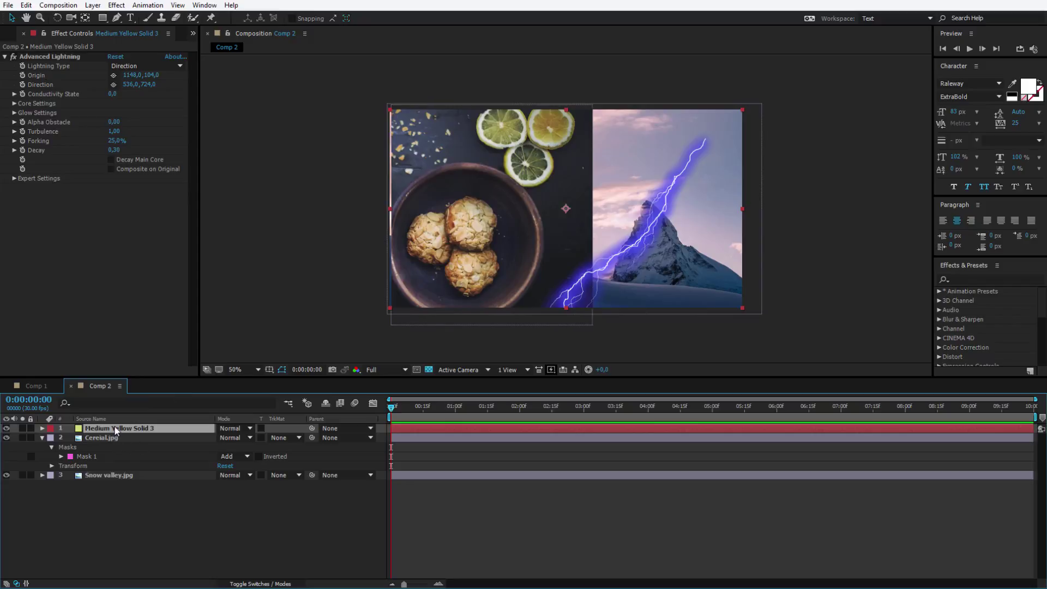
mouse_move(713, 232)
mouse_down()
mouse_move(664, 253)
mouse_move(671, 188)
mouse_move(709, 227)
mouse_up()
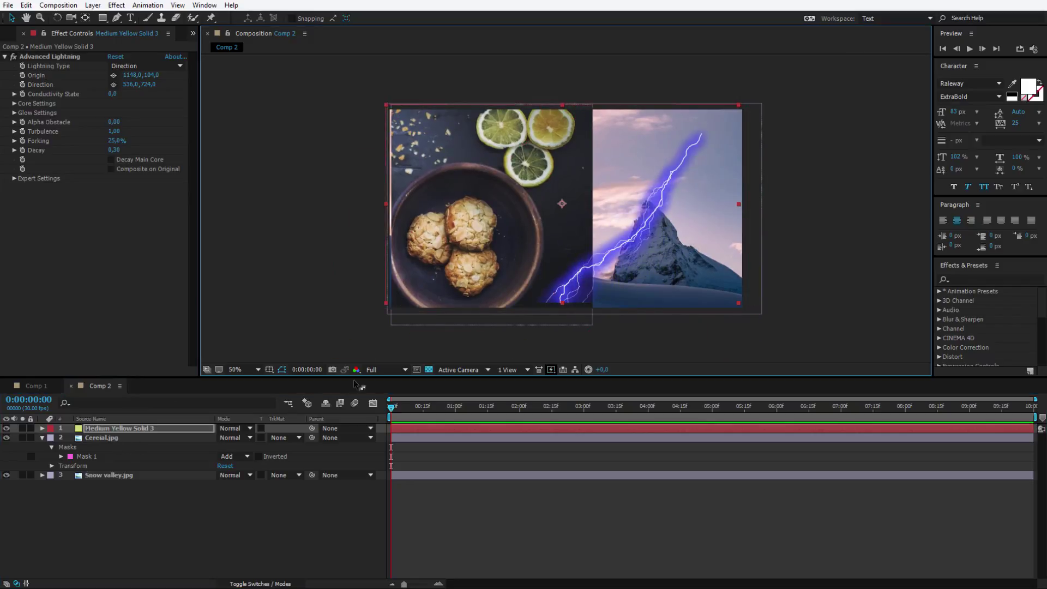
- Set the lightning layer's blend mode to Add, then look through its blend modes again
click(247, 429)
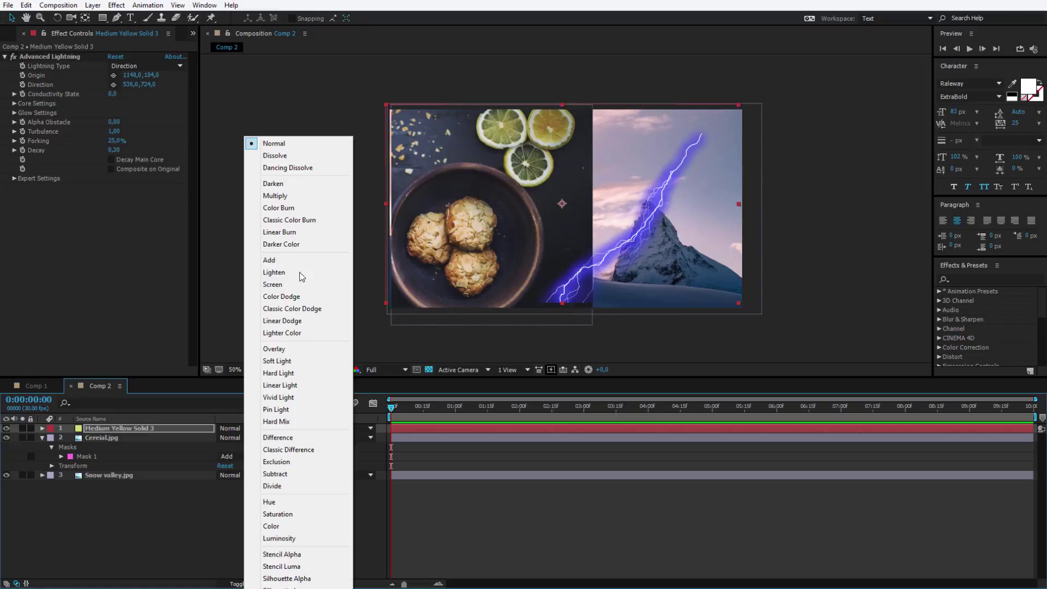
click(302, 260)
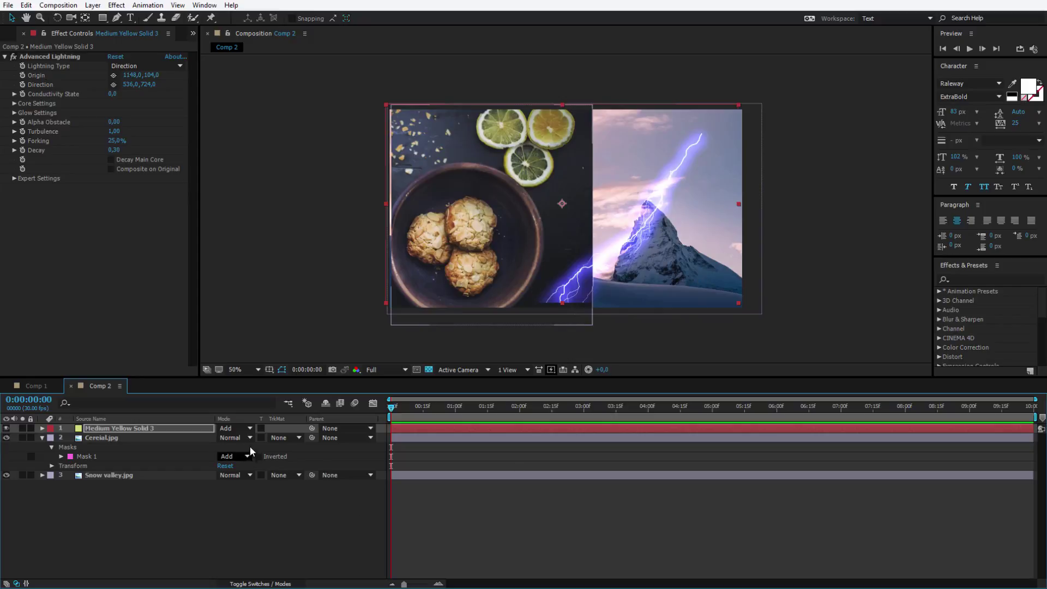
click(233, 429)
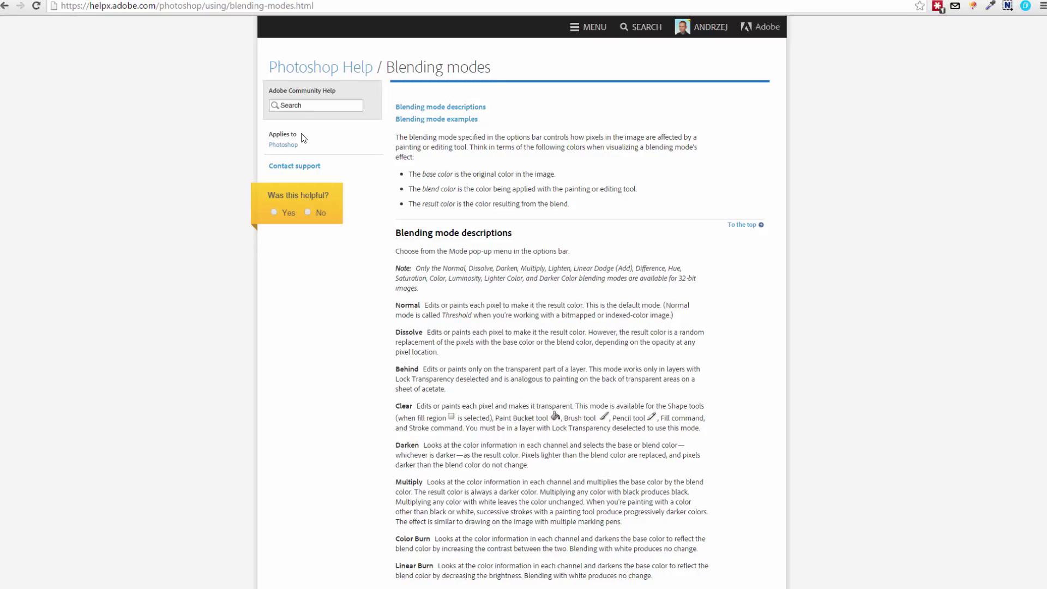
scroll(474, 199, down, 15)
scroll(552, 300, up, 15)
scroll(551, 300, down, 8)
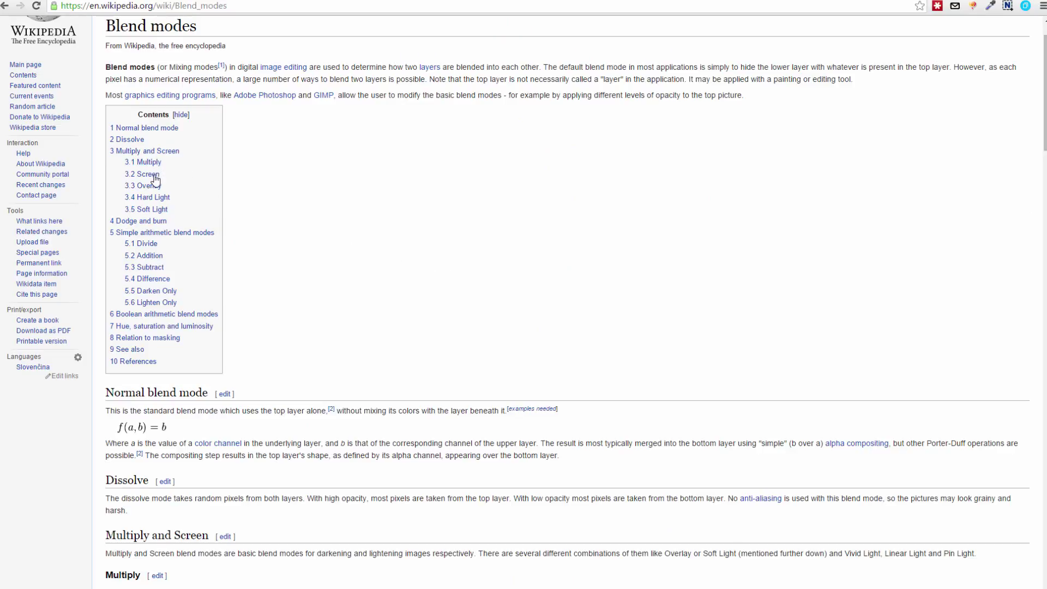
- Scroll through Wikipedia's Blend modes article, then switch back to After Effects
scroll(398, 344, down, 4)
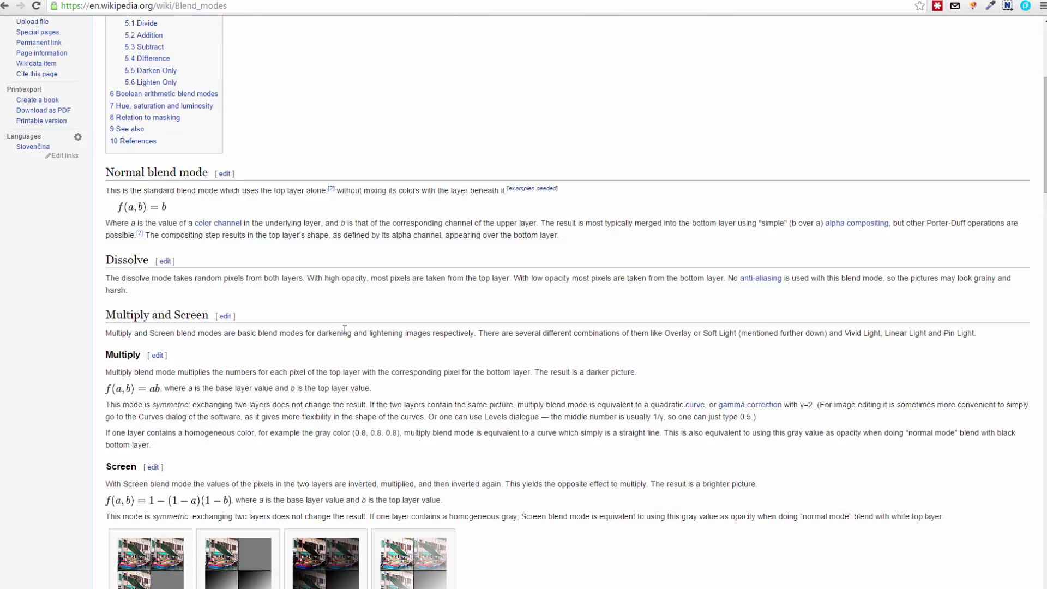
scroll(363, 343, down, 1)
scroll(362, 342, down, 1)
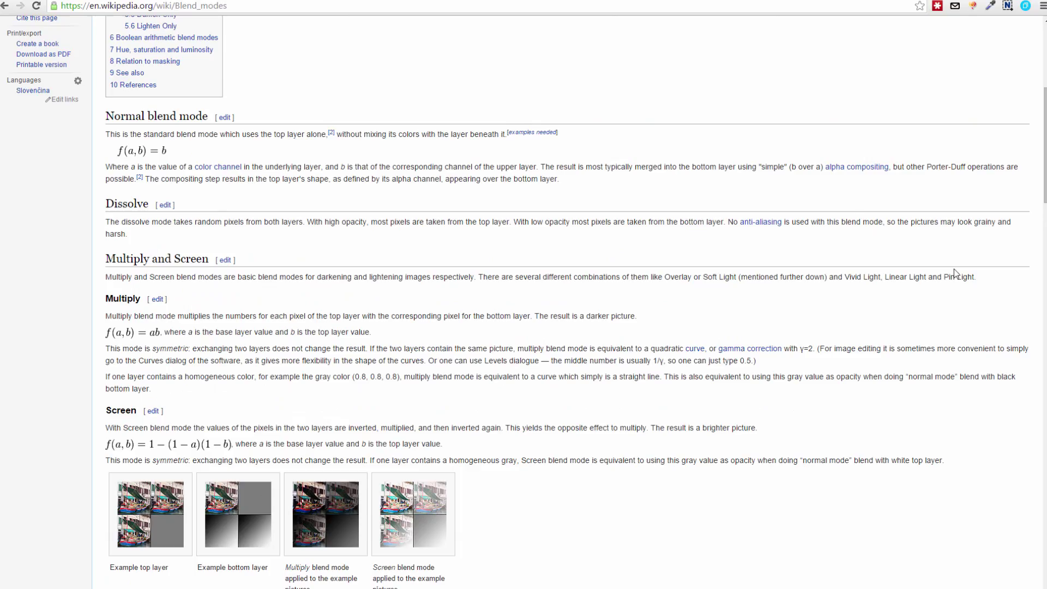
scroll(958, 272, up, 1)
scroll(523, 305, down, 20)
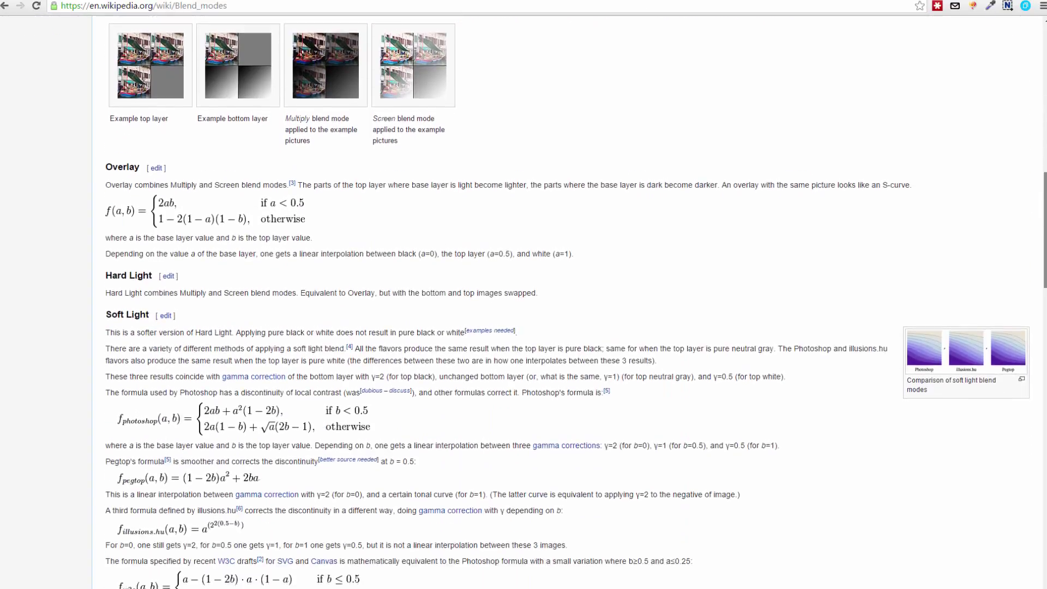
scroll(524, 305, down, 4)
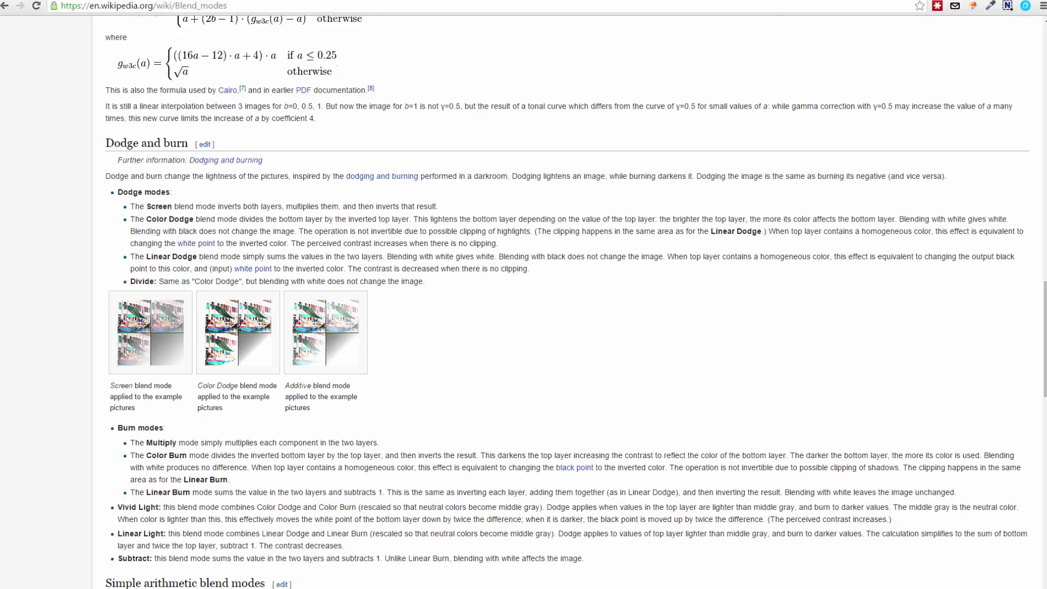
click(180, 551)
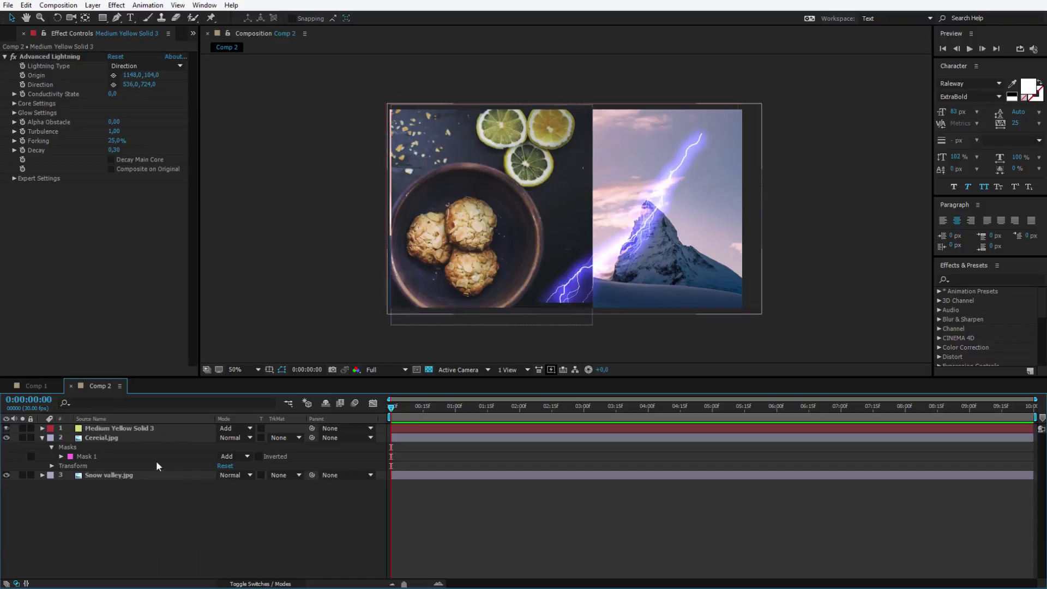
- Set the cereal photo layer's blend mode to Soft Light
click(116, 438)
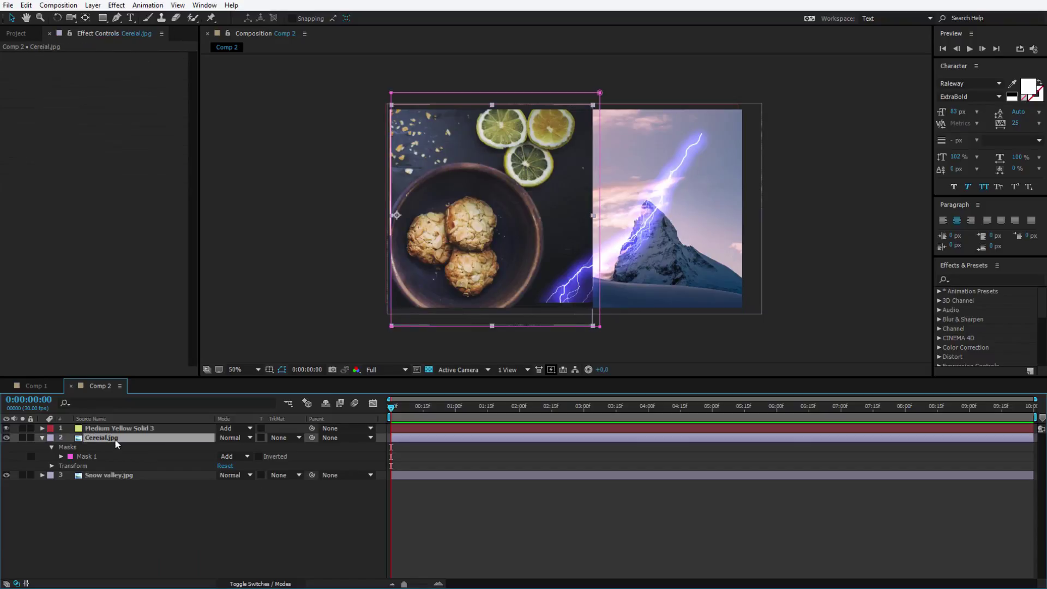
click(246, 437)
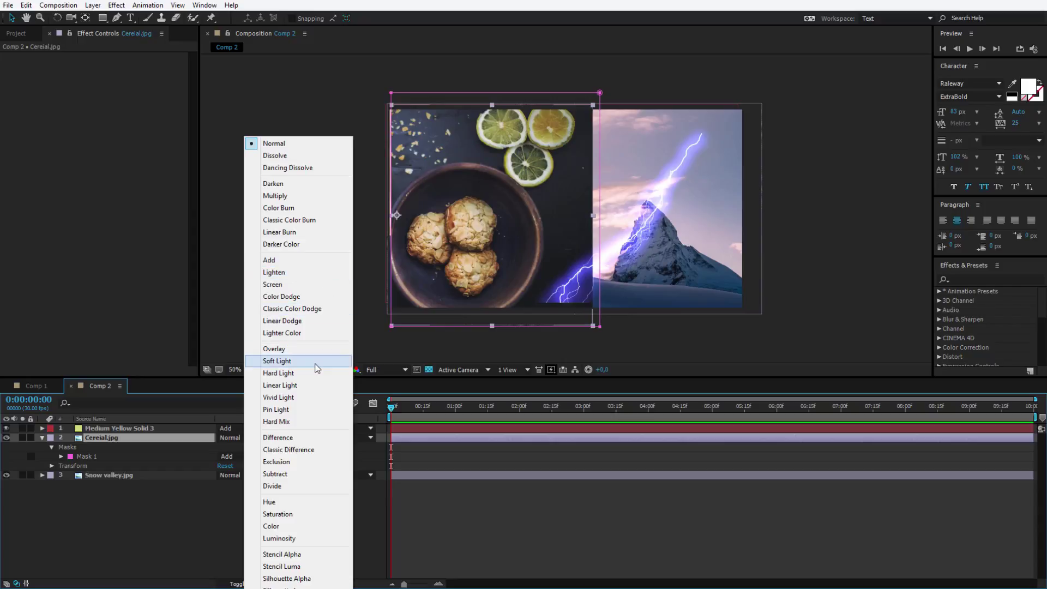
click(314, 362)
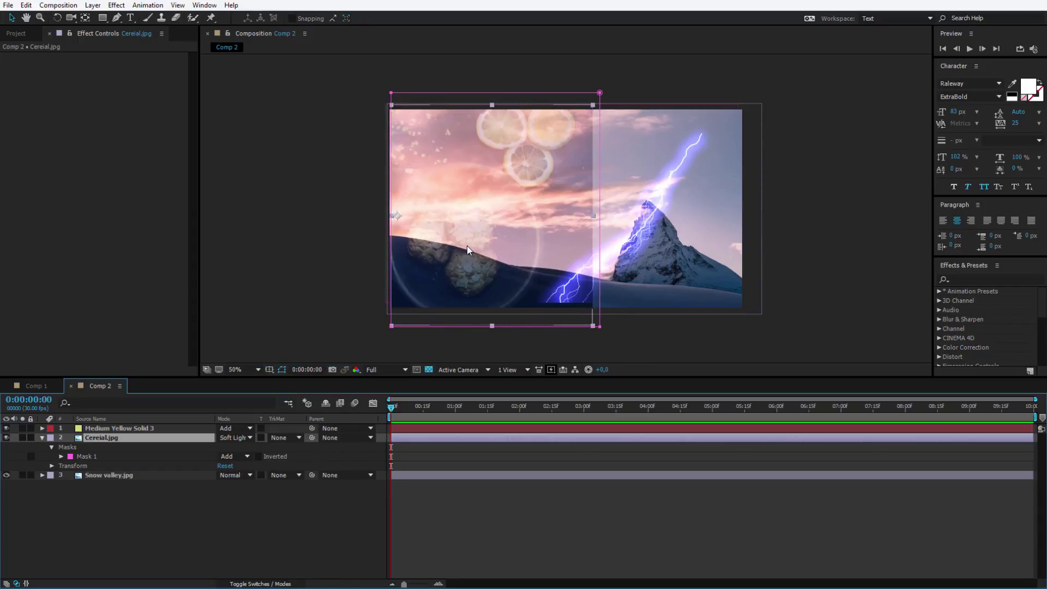
- Reposition the cereal photo lower and to the left, then reopen its blend mode choices
drag(467, 245, 502, 219)
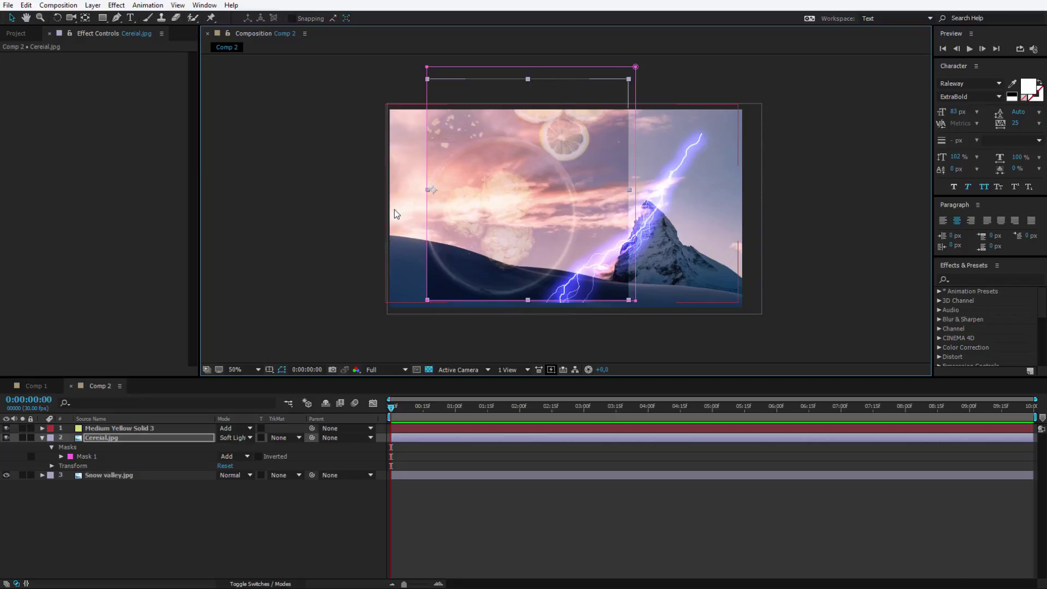
drag(577, 227, 551, 258)
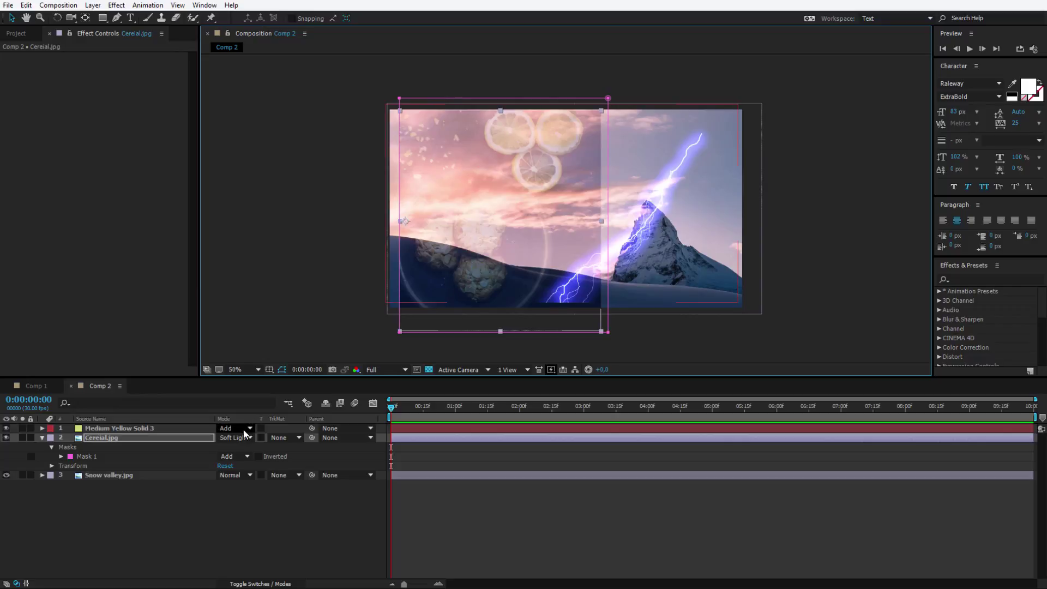
click(270, 502)
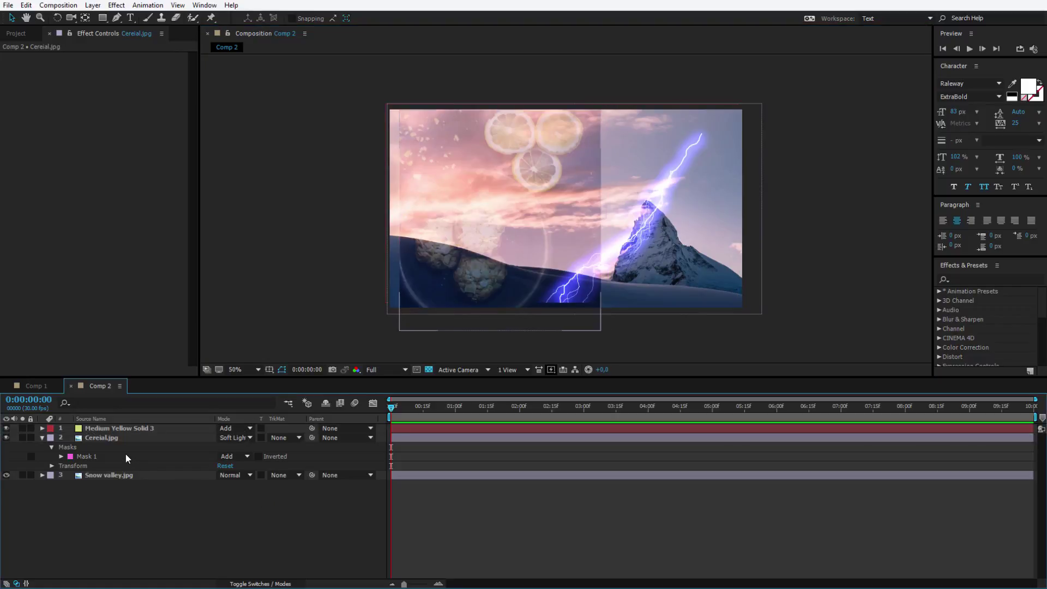
click(113, 437)
click(256, 497)
click(243, 437)
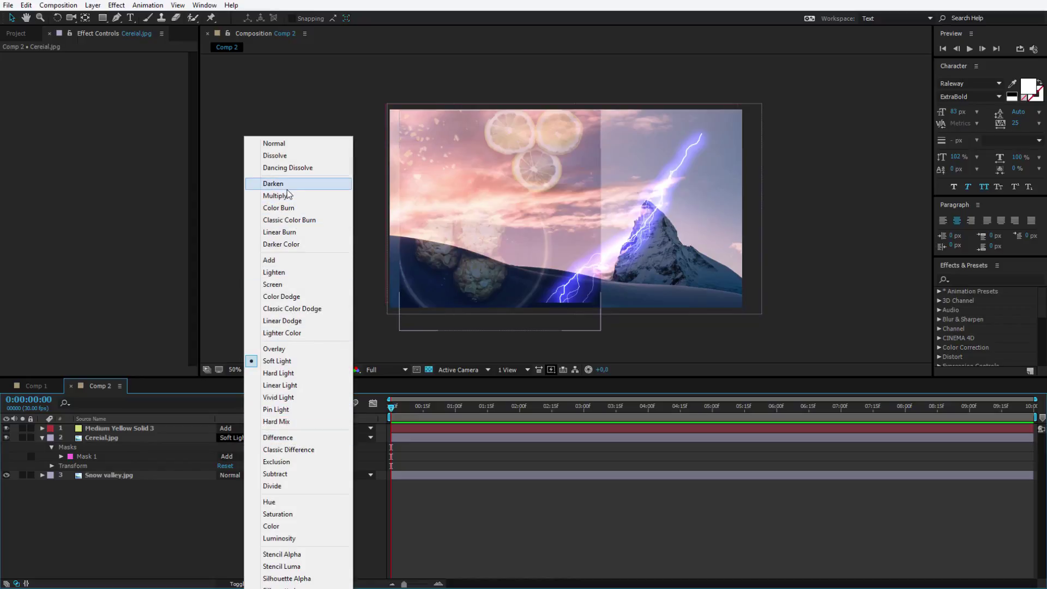
- Switch the lightning solid to Stencil Alpha, then Silhouette Alpha, and hide the layer
click(232, 428)
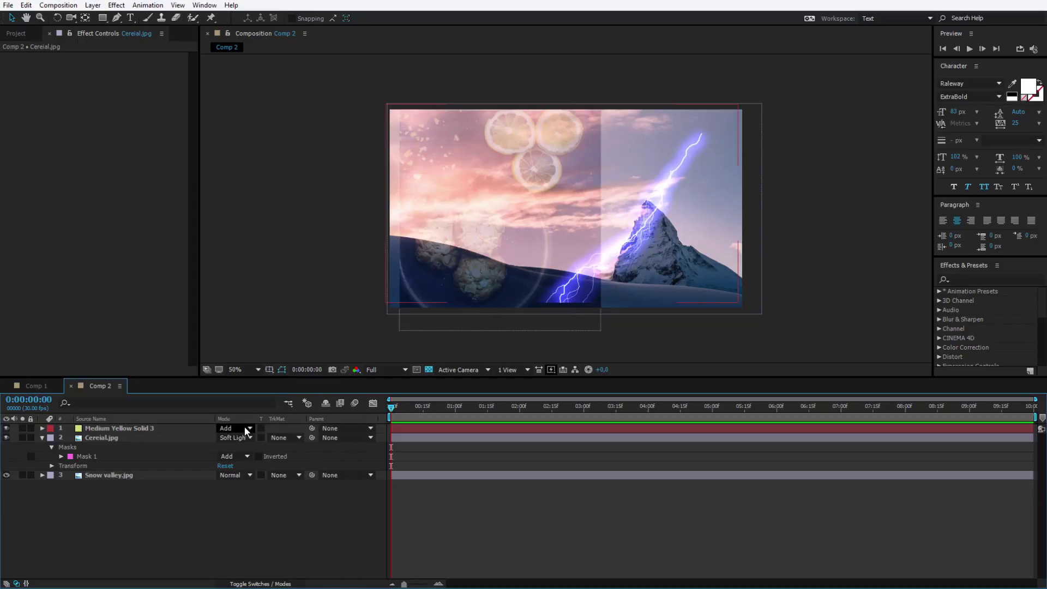
click(232, 428)
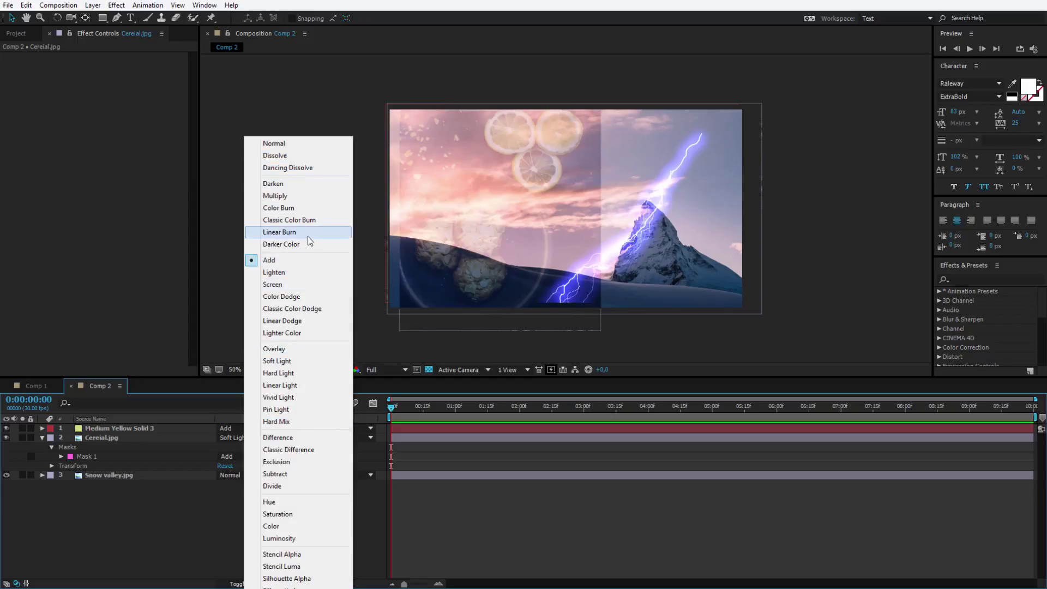
click(238, 543)
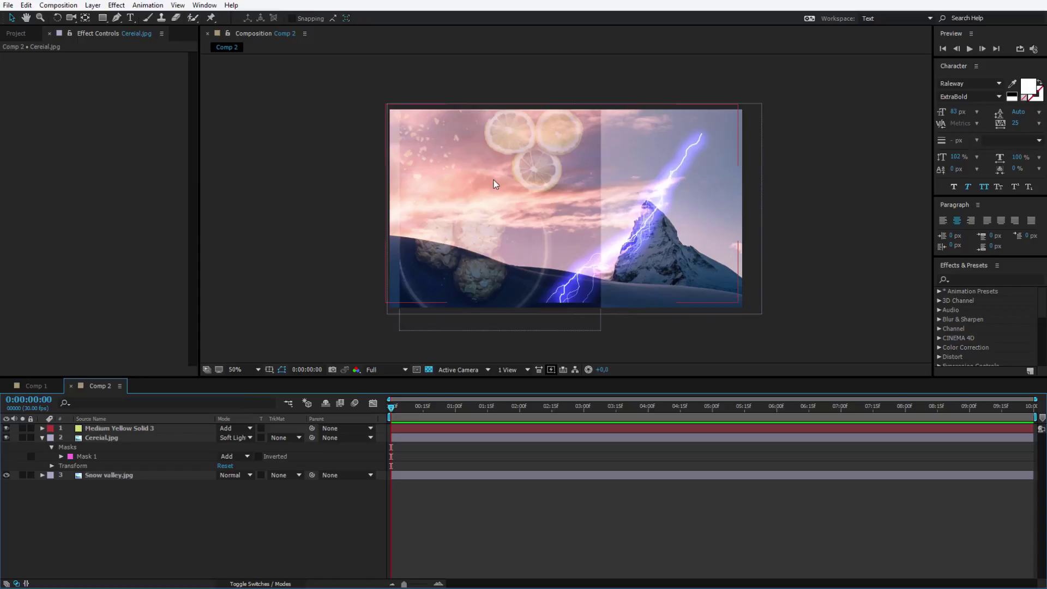
click(249, 432)
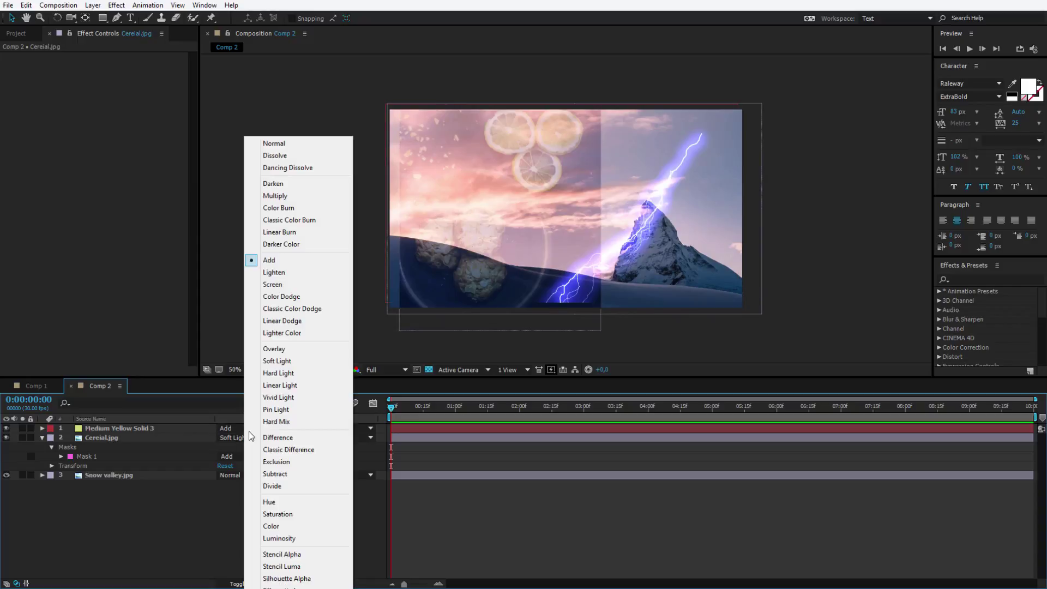
click(304, 554)
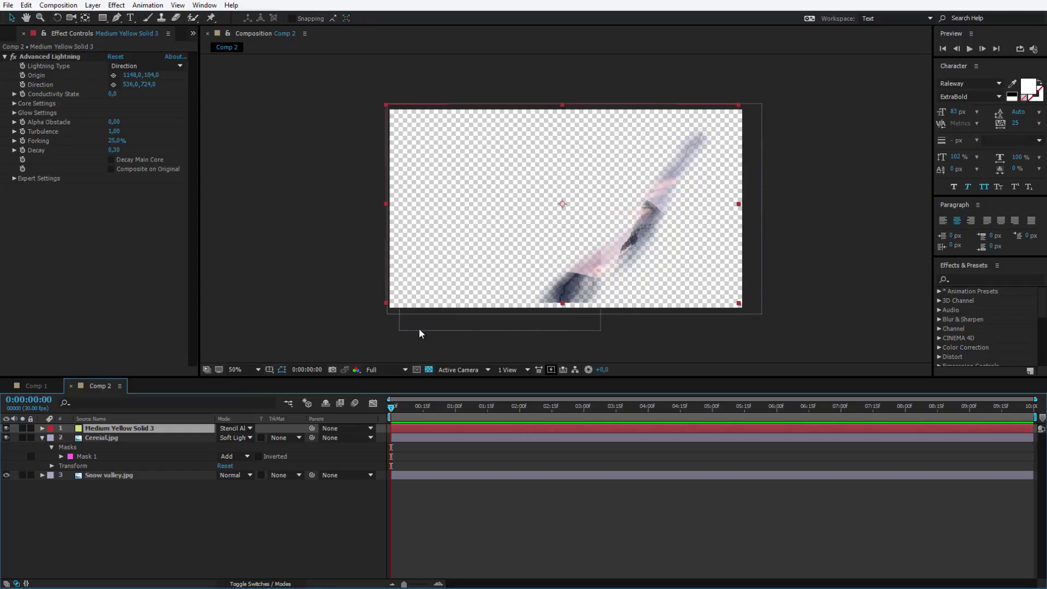
click(240, 428)
click(284, 579)
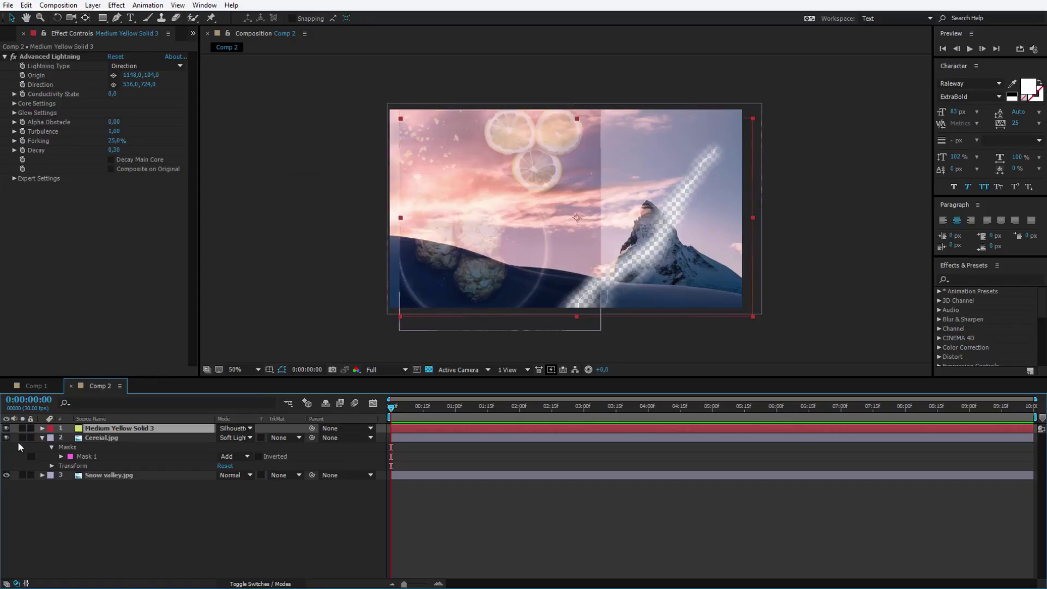
click(6, 427)
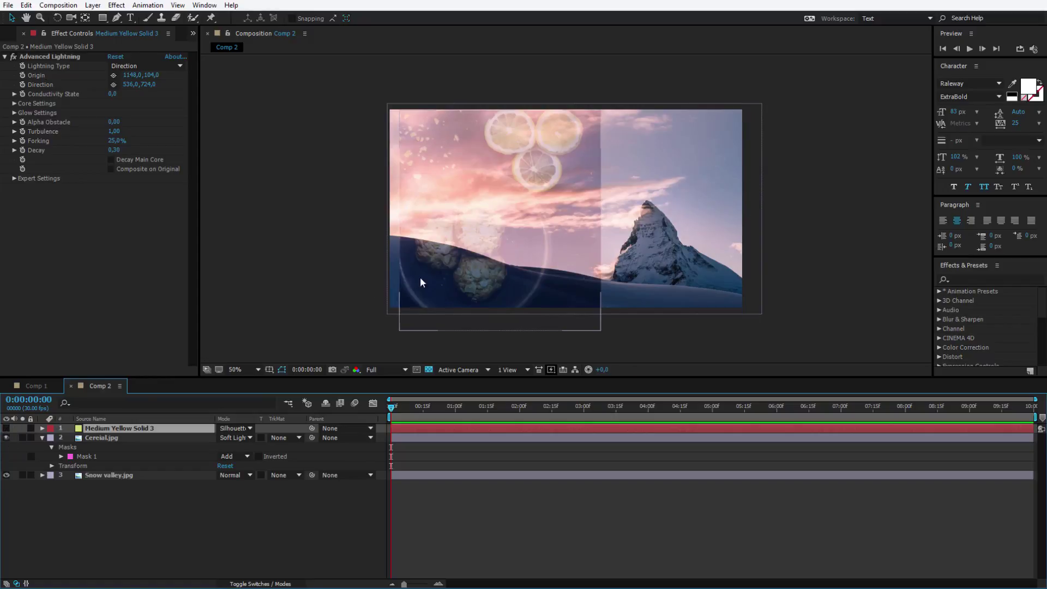
- Set the cereal layer's blend mode to Multiply
click(101, 438)
drag(472, 227, 469, 227)
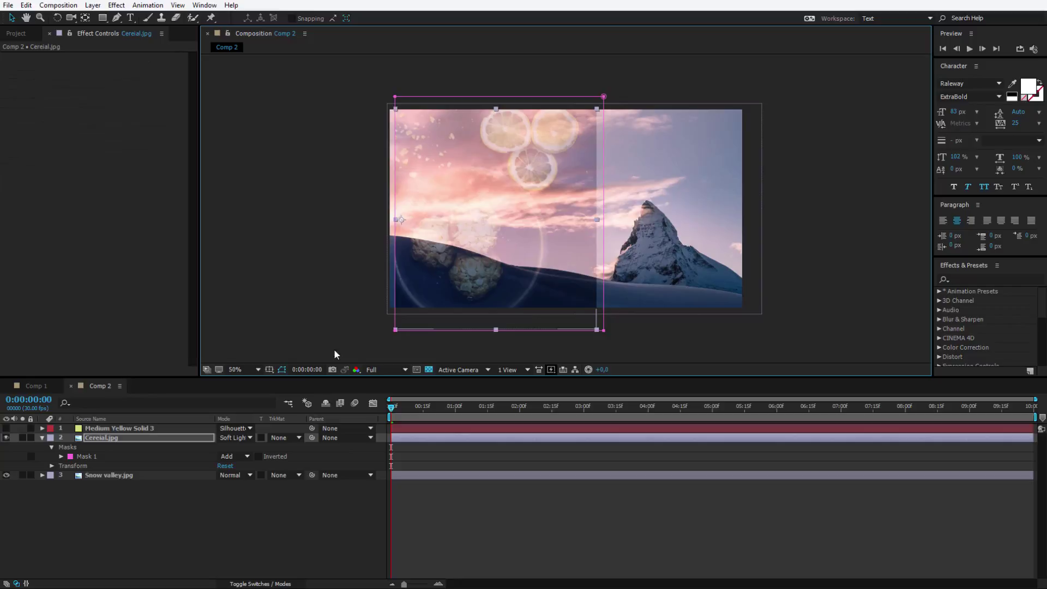
click(235, 438)
click(236, 186)
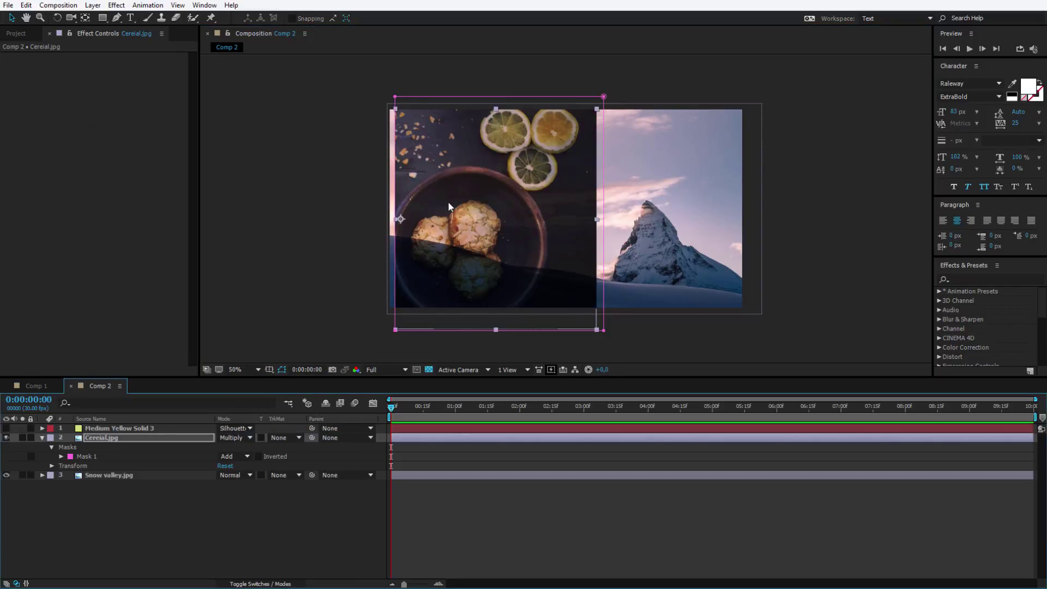
- Move the cereal photo right toward the frame's centre, then select Mask 1 and the layer
drag(484, 199, 515, 196)
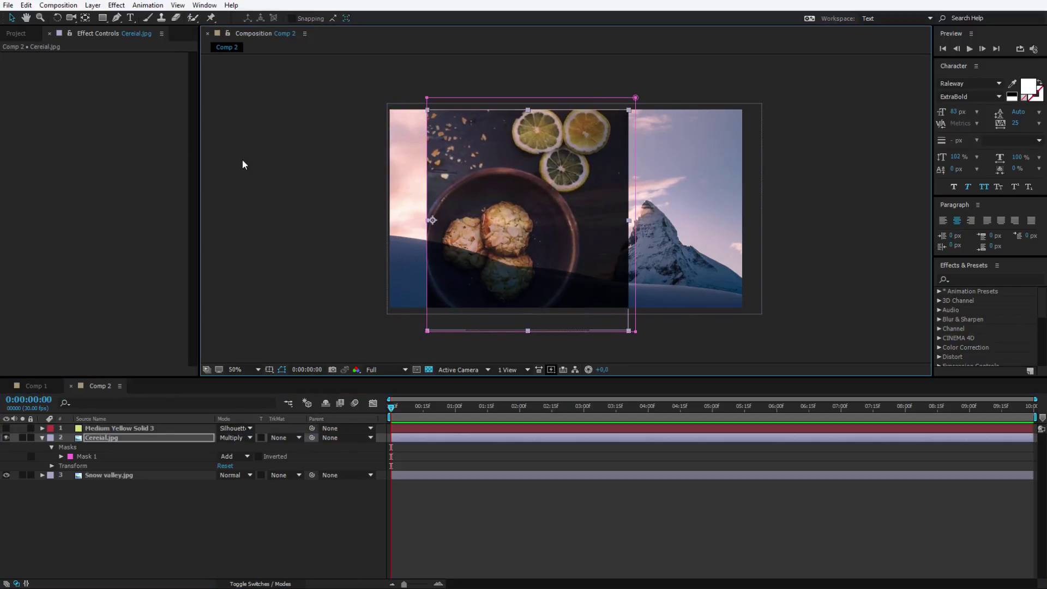
click(97, 439)
click(92, 458)
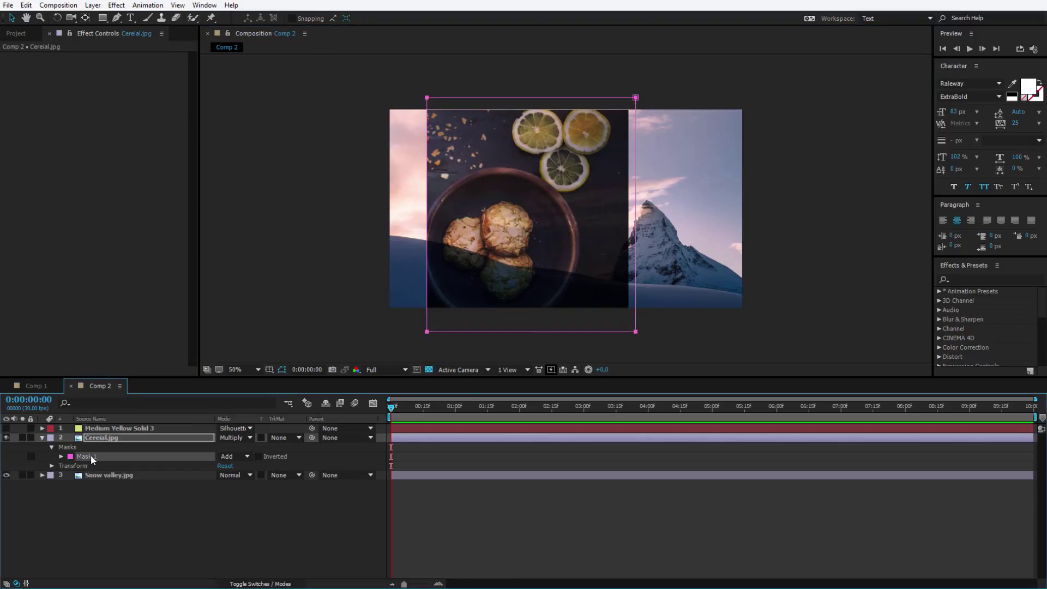
click(99, 441)
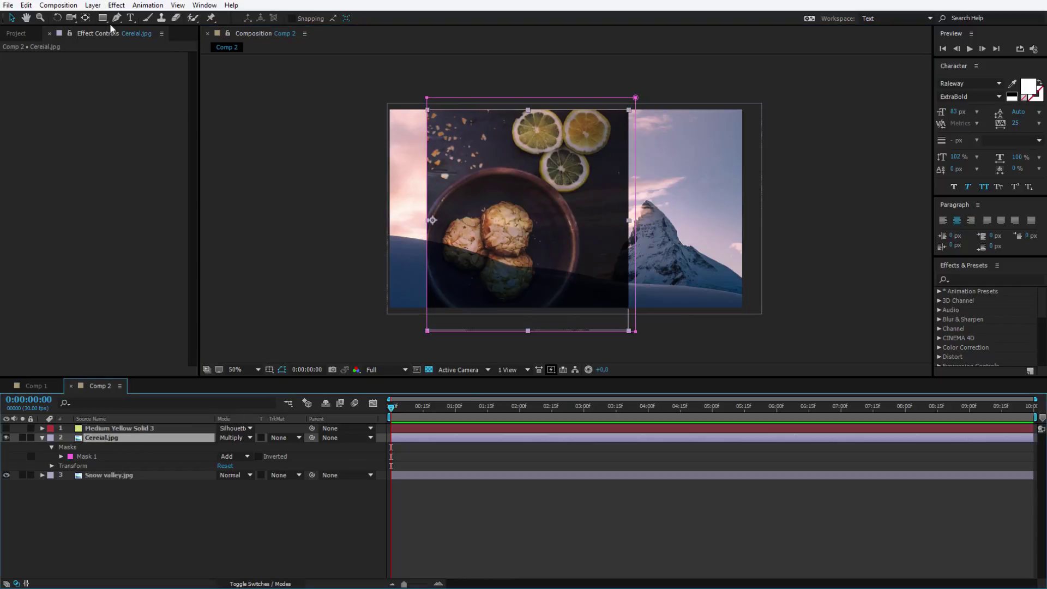
- Draw an elliptical mask over the cereal bowl and delete the old rectangular Mask 1
drag(102, 17, 141, 46)
drag(471, 158, 620, 262)
click(96, 457)
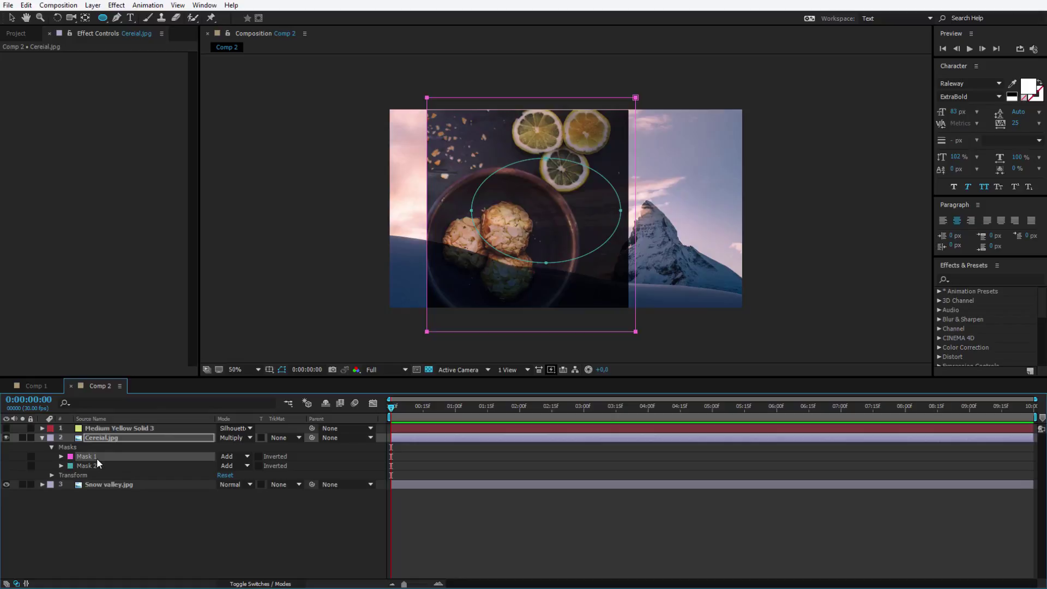
key(Delete)
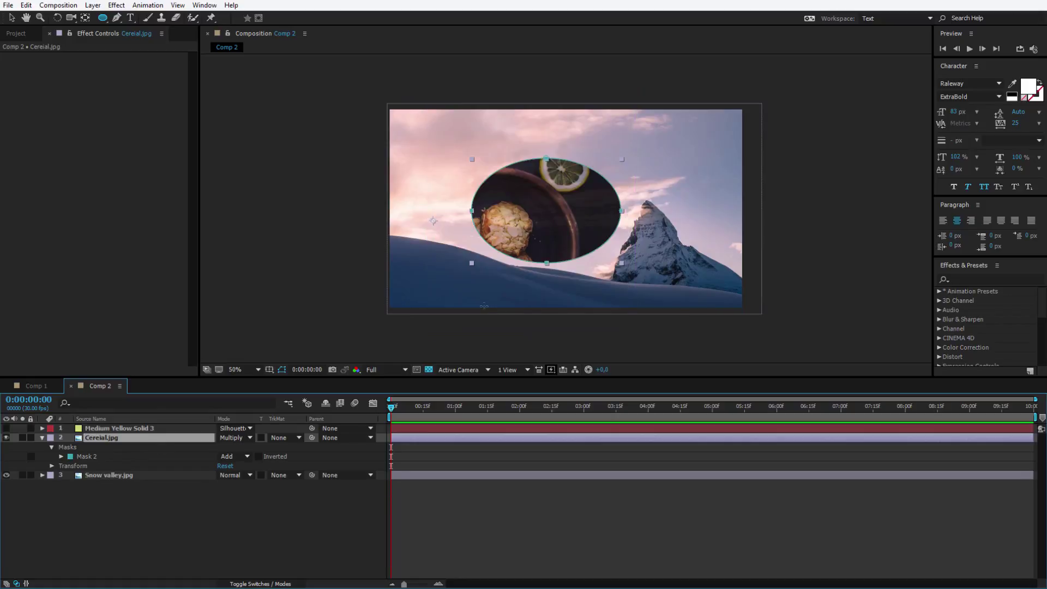
- Give Mask 2 a feather of 184 pixels and an expansion of 43 pixels
click(61, 457)
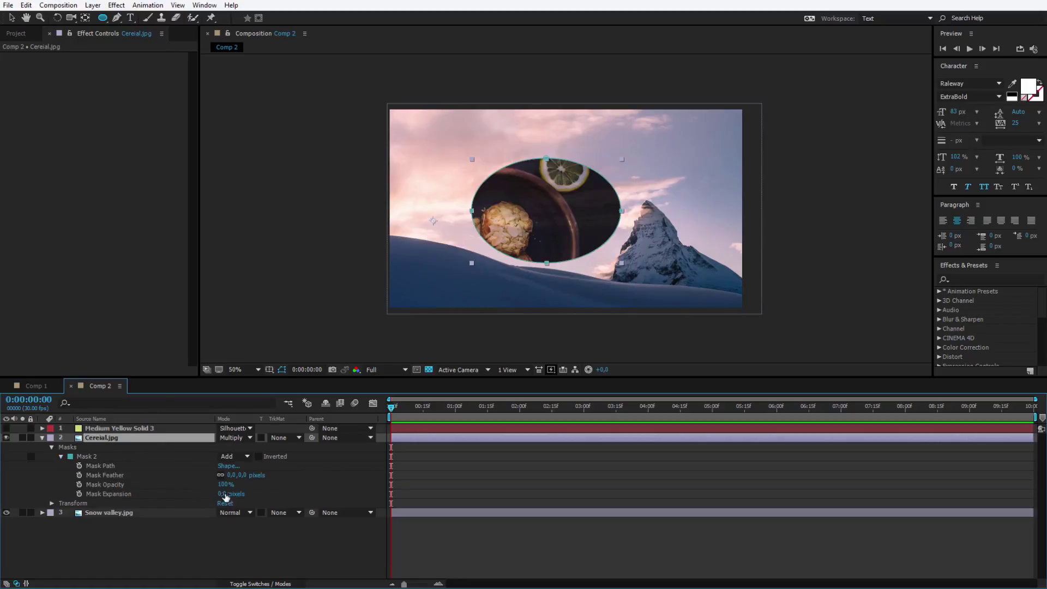
drag(225, 496, 365, 474)
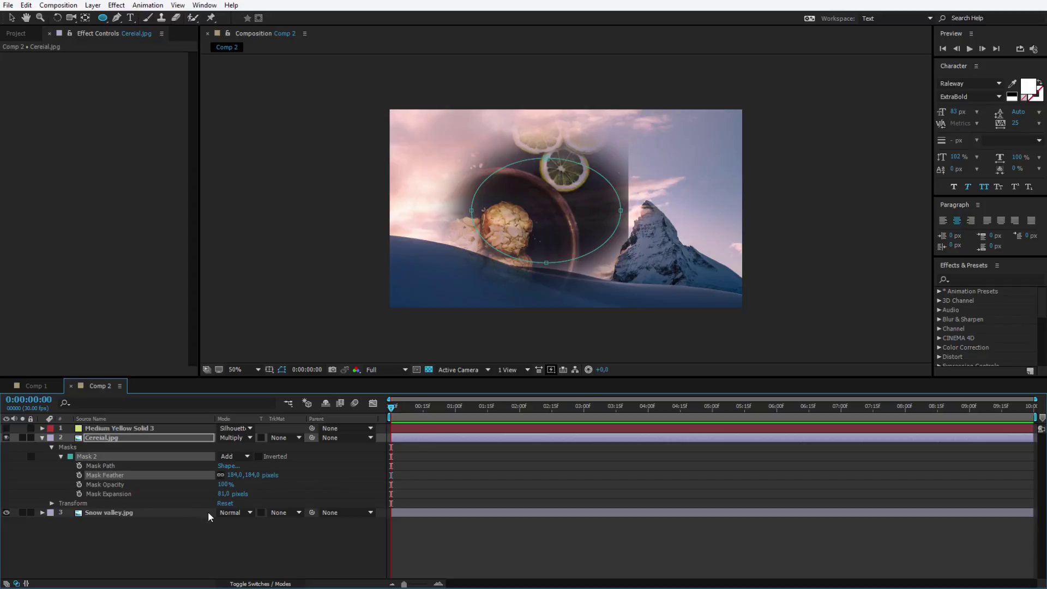
key(F2)
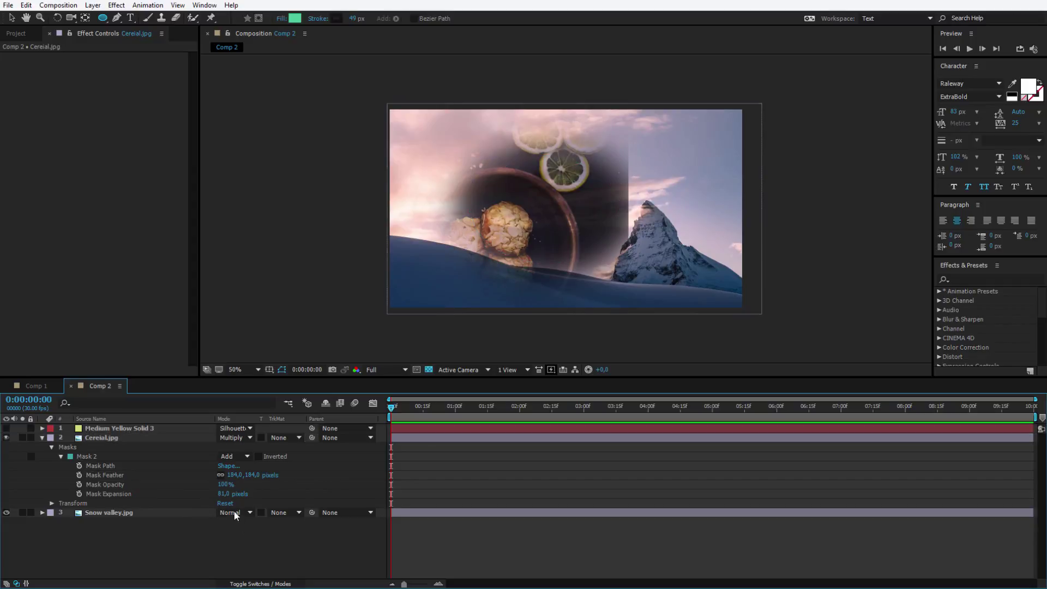
drag(229, 493, 218, 494)
- Move the masked cereal photo up and right over the mountain peak
key(v)
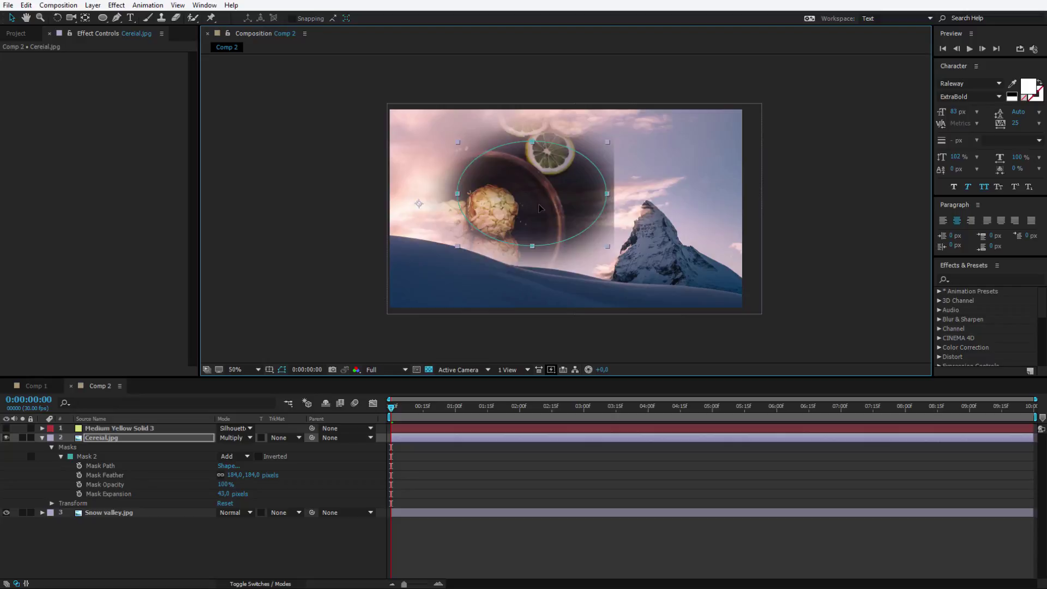
drag(540, 208, 675, 195)
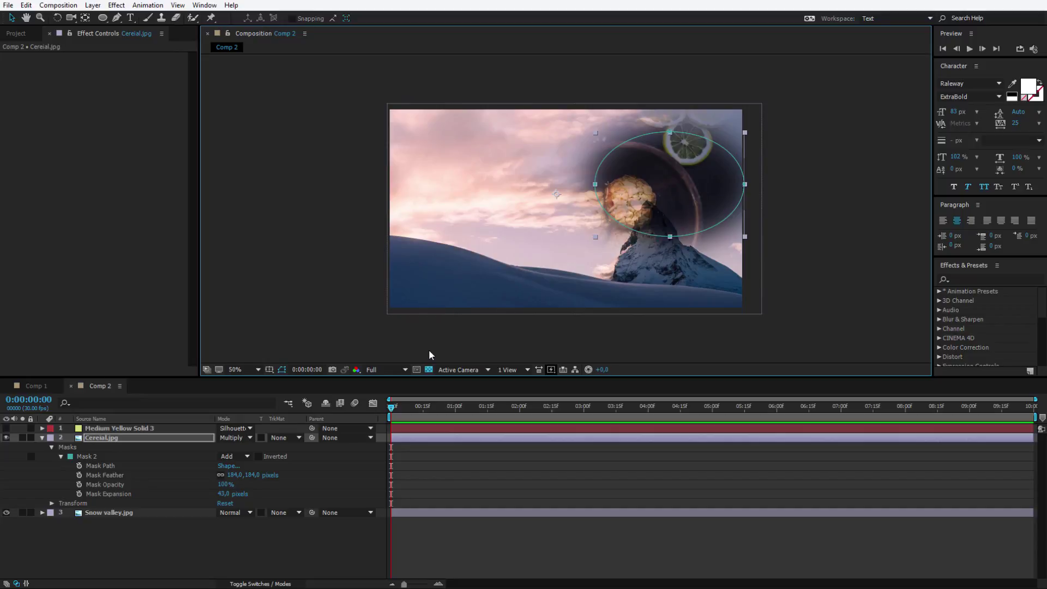
drag(704, 198, 712, 168)
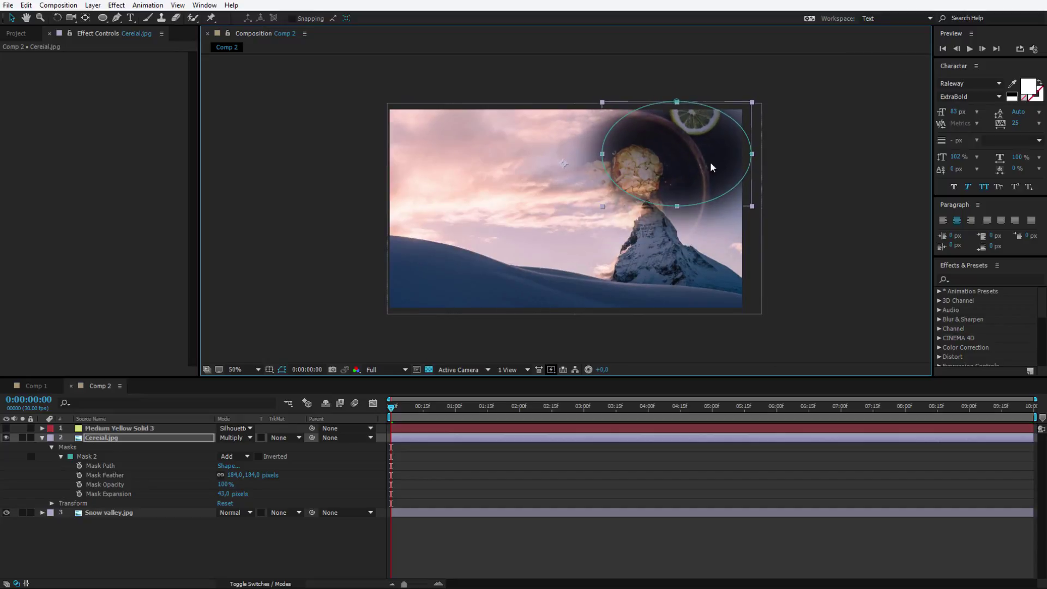